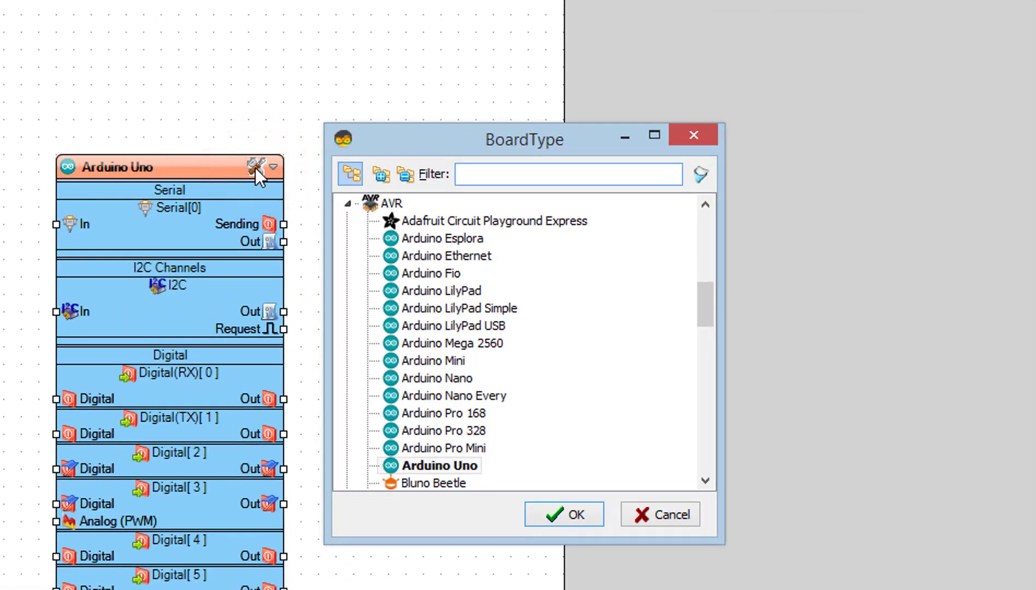
{"action": "type", "text": "wemos"}
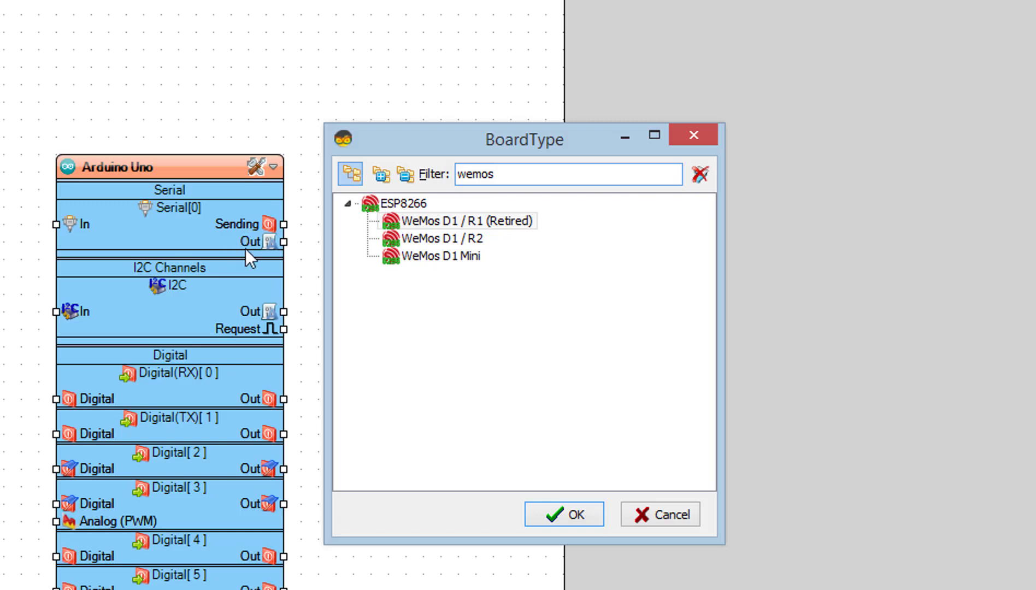
Select WeMos D1 Mini as the board type and confirm.
{"action": "left_click", "coordinate": [424, 257]}
{"action": "left_click", "coordinate": [578, 513]}
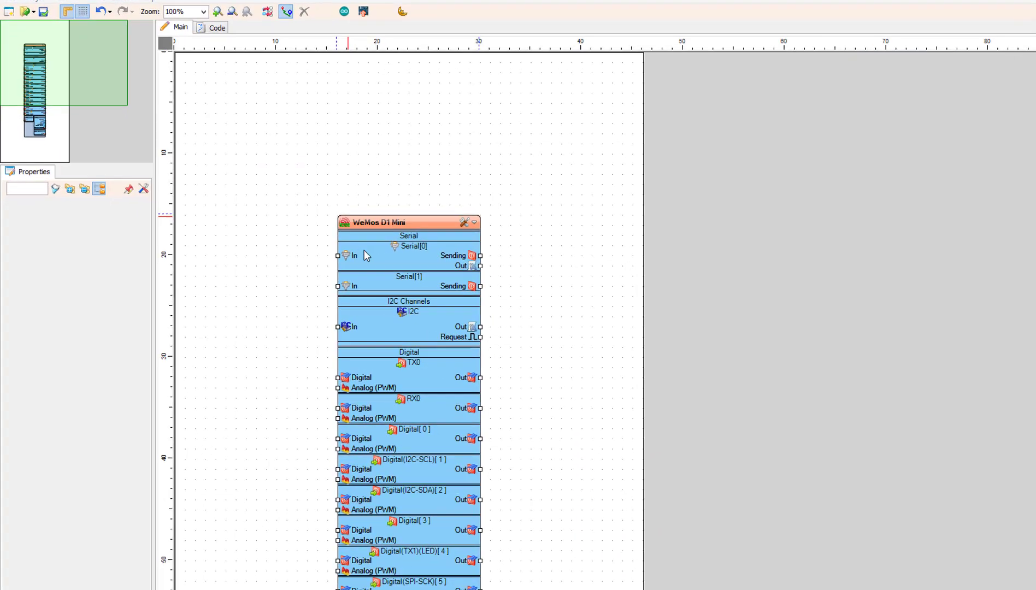
Open the board's WiFi Connect To Access Points editor.
{"action": "left_click", "coordinate": [697, 234]}
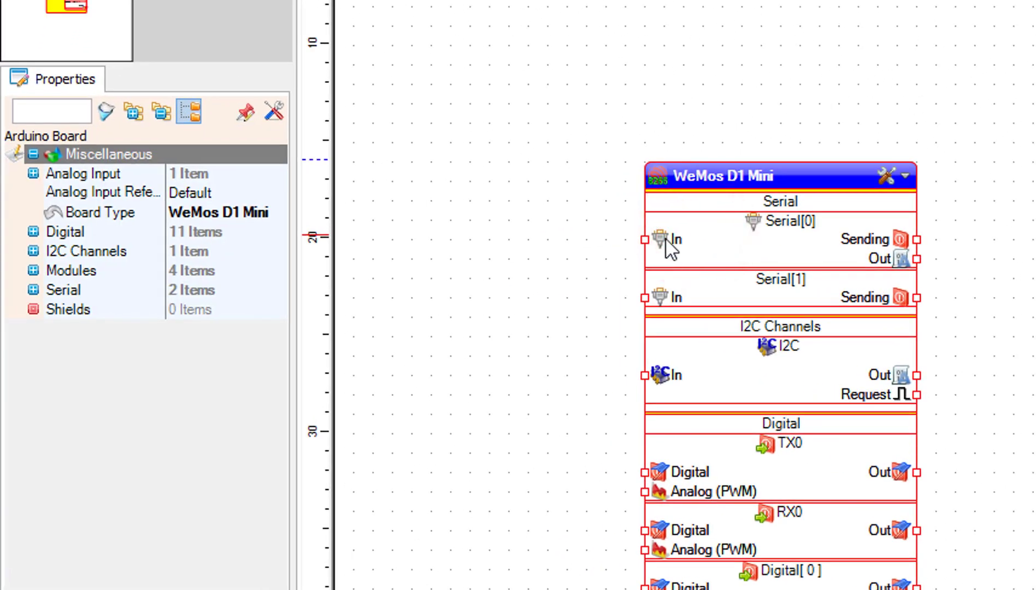
{"action": "left_click", "coordinate": [33, 271]}
{"action": "left_click", "coordinate": [52, 290]}
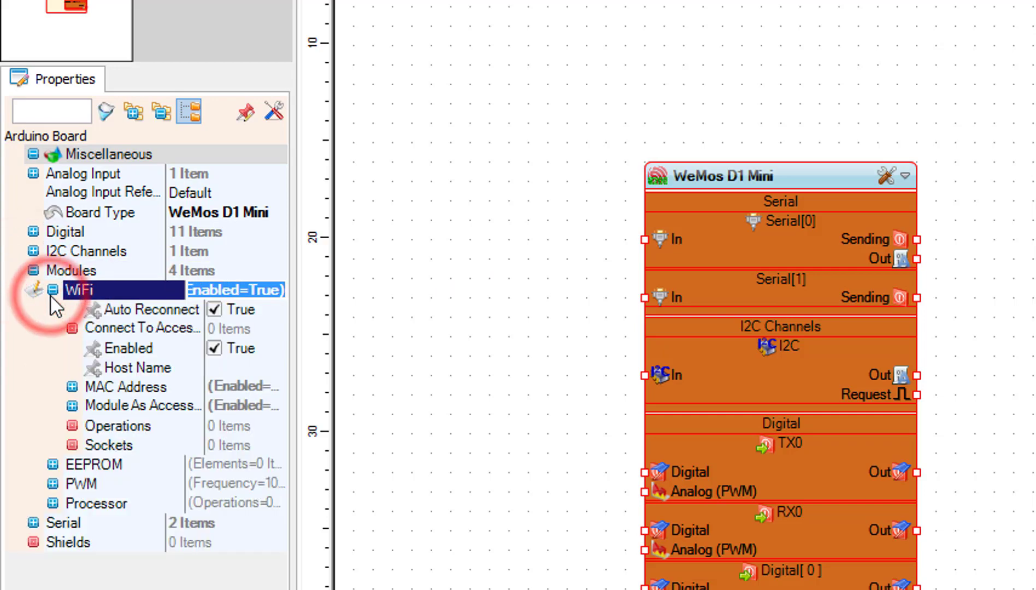
{"action": "left_click", "coordinate": [278, 329]}
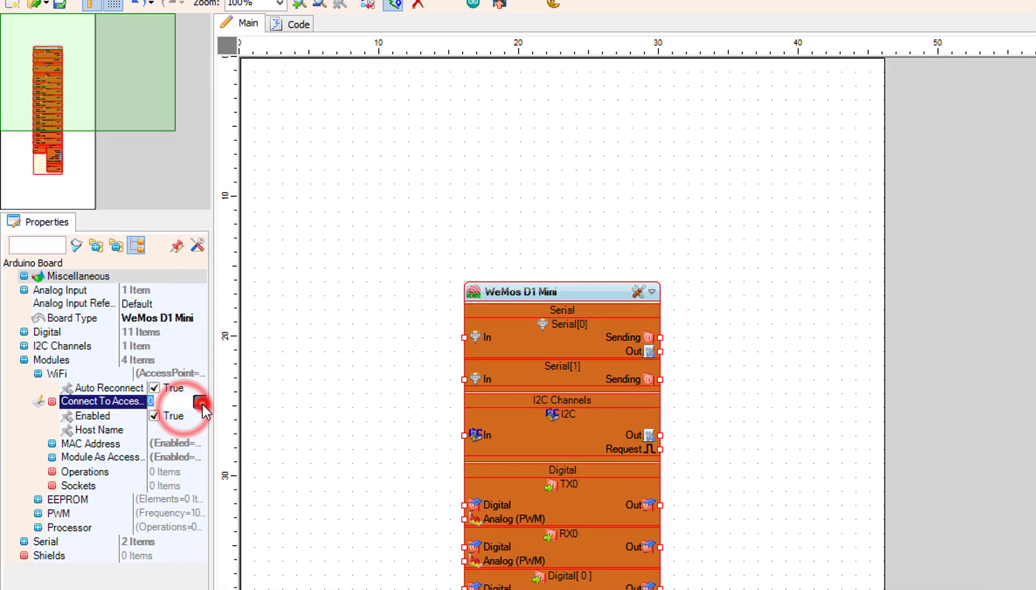
{"action": "left_click", "coordinate": [201, 403]}
{"action": "left_click_drag", "start_coordinate": [332, 37], "coordinate": [573, 99]}
Add a WiFi Access Point and fill in its SSID and password.
{"action": "left_click_drag", "start_coordinate": [582, 141], "coordinate": [426, 194]}
{"action": "left_click", "coordinate": [382, 167]}
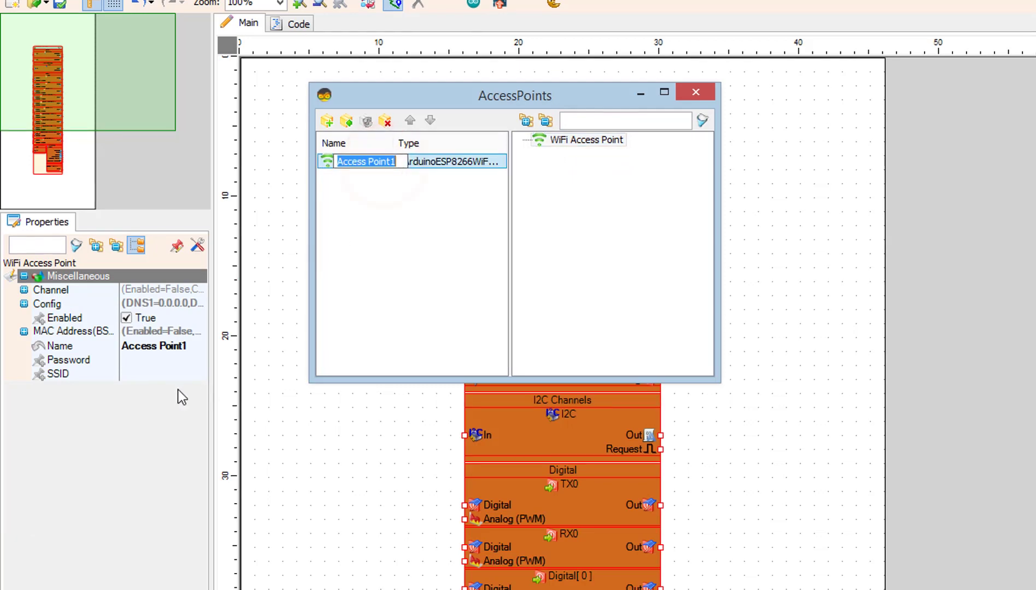
{"action": "left_click", "coordinate": [154, 374]}
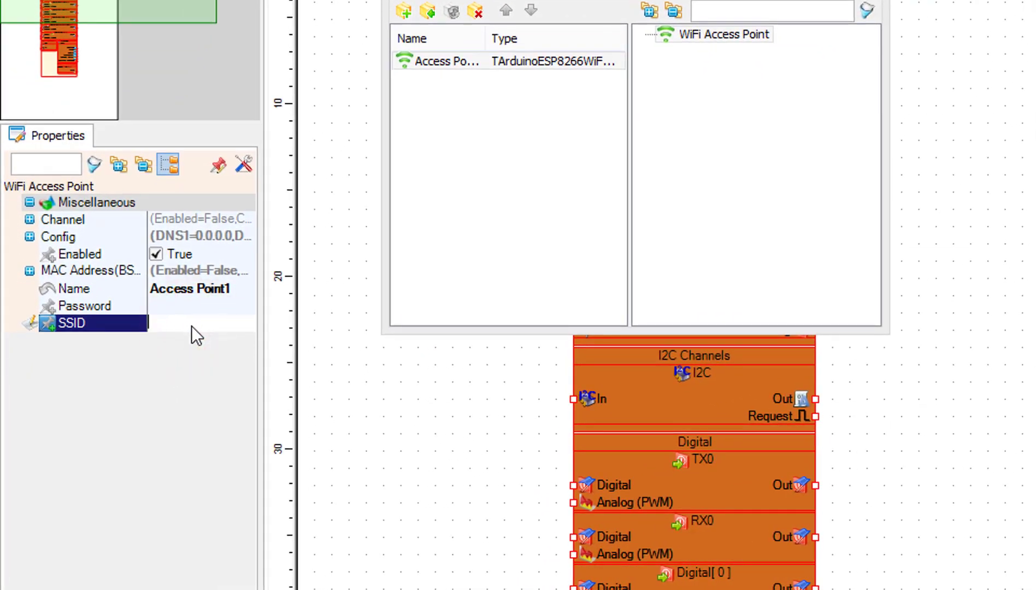
{"action": "type", "text": "your wifi rout"}
{"action": "type", "text": "er id"}
{"action": "left_click", "coordinate": [191, 307]}
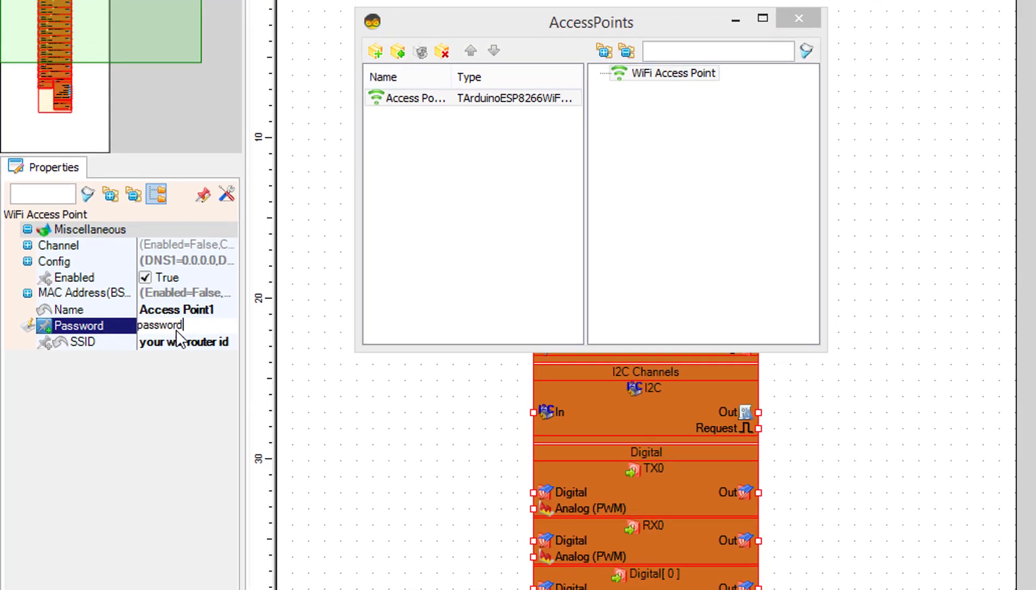
{"action": "left_click", "coordinate": [471, 152]}
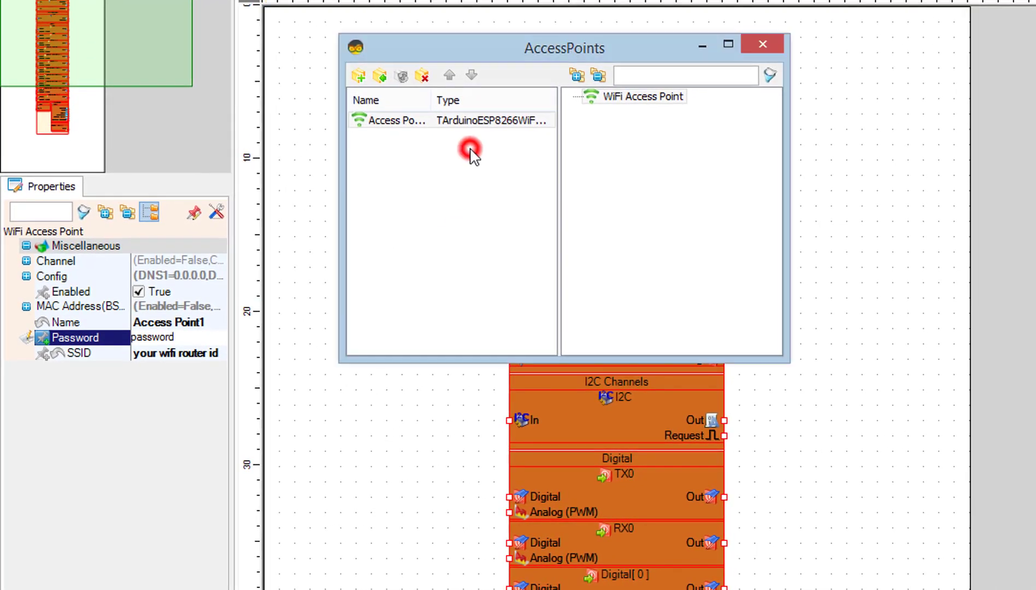
Close the access points editor and open the WiFi module's Sockets editor.
{"action": "left_click", "coordinate": [765, 43]}
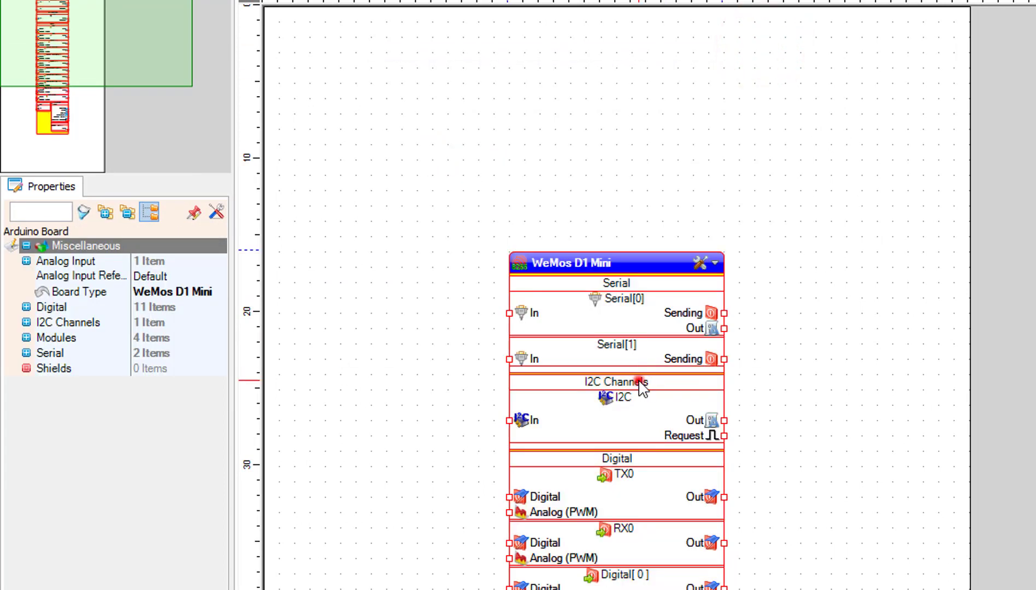
{"action": "left_click", "coordinate": [639, 380]}
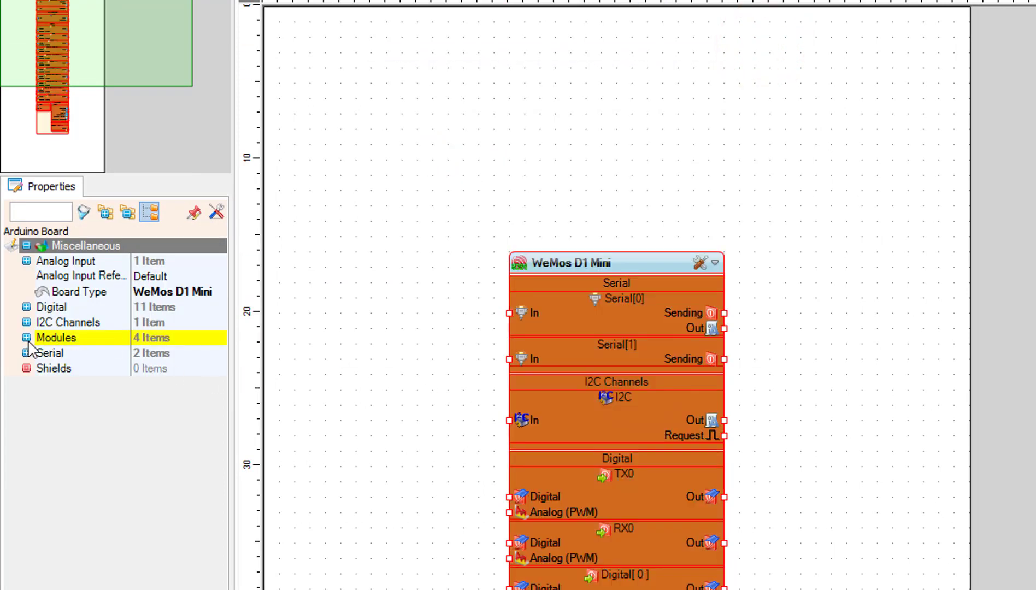
{"action": "left_click", "coordinate": [26, 338]}
{"action": "left_click", "coordinate": [41, 353]}
{"action": "left_click", "coordinate": [62, 476]}
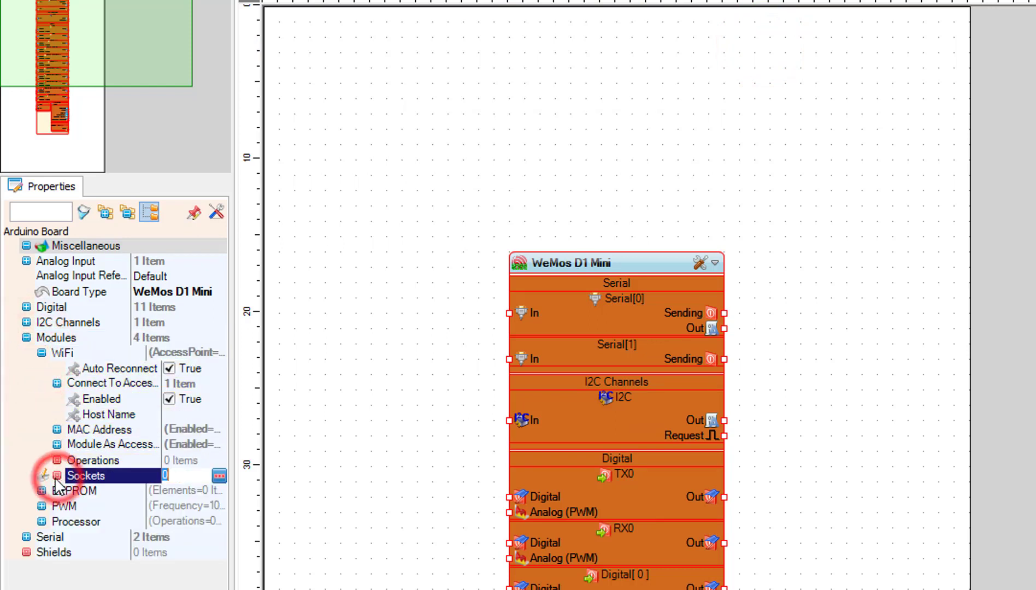
{"action": "left_click", "coordinate": [219, 476]}
{"action": "left_click_drag", "start_coordinate": [329, 22], "coordinate": [564, 39]}
Add a TCP/IP Client socket, TCP Client1, to the sockets list.
{"action": "left_click", "coordinate": [636, 72]}
{"action": "left_click_drag", "start_coordinate": [656, 75], "coordinate": [414, 130]}
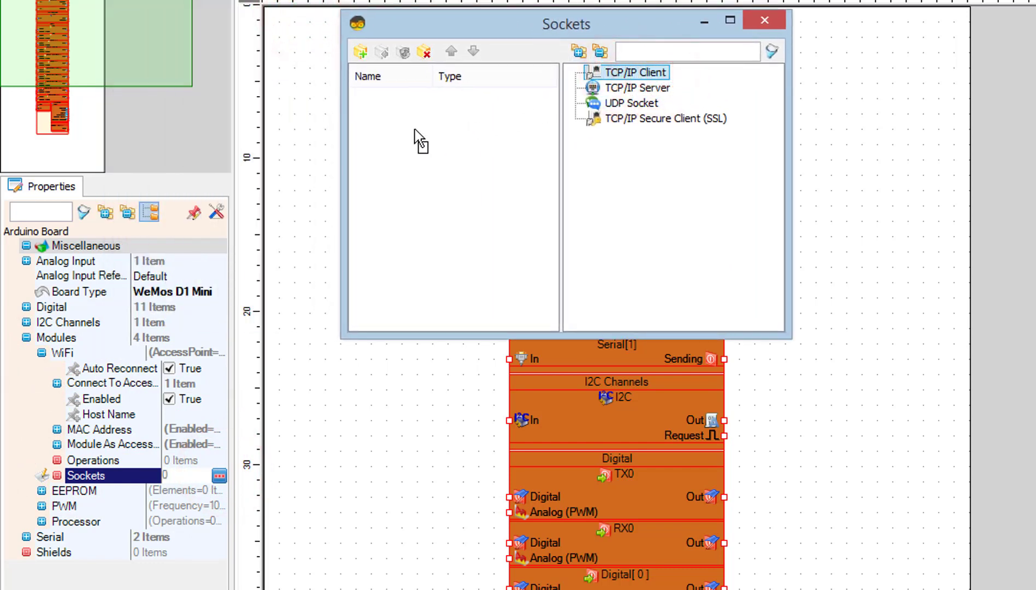
{"action": "left_click_drag", "start_coordinate": [421, 141], "coordinate": [416, 123]}
{"action": "left_click", "coordinate": [405, 99]}
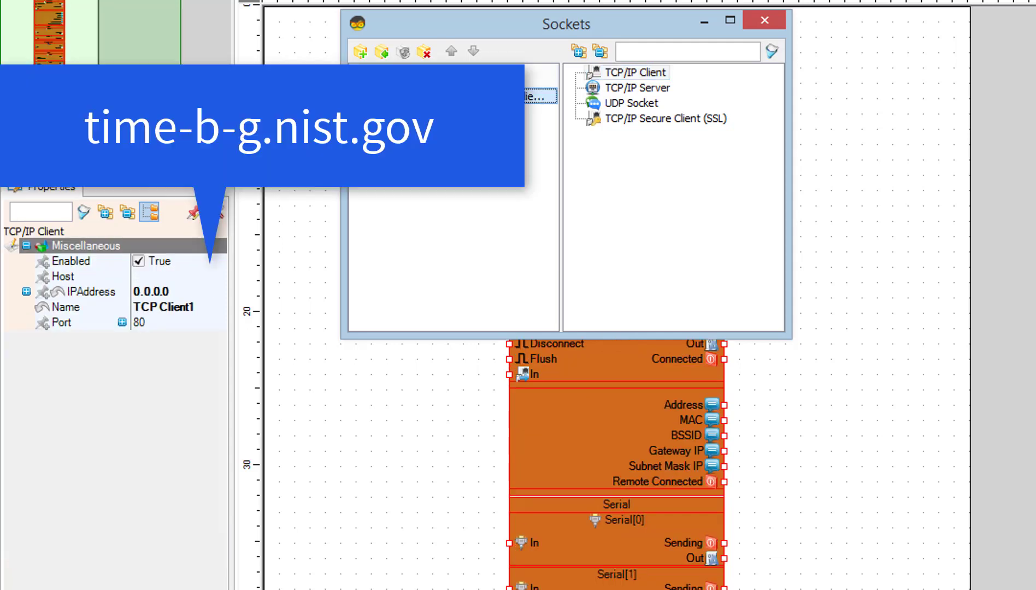
Set TCP Client1's Host to time-a-g.nist.gov and Port to 37.
{"action": "left_click", "coordinate": [185, 277]}
{"action": "right_click", "coordinate": [182, 278]}
{"action": "left_click", "coordinate": [228, 360]}
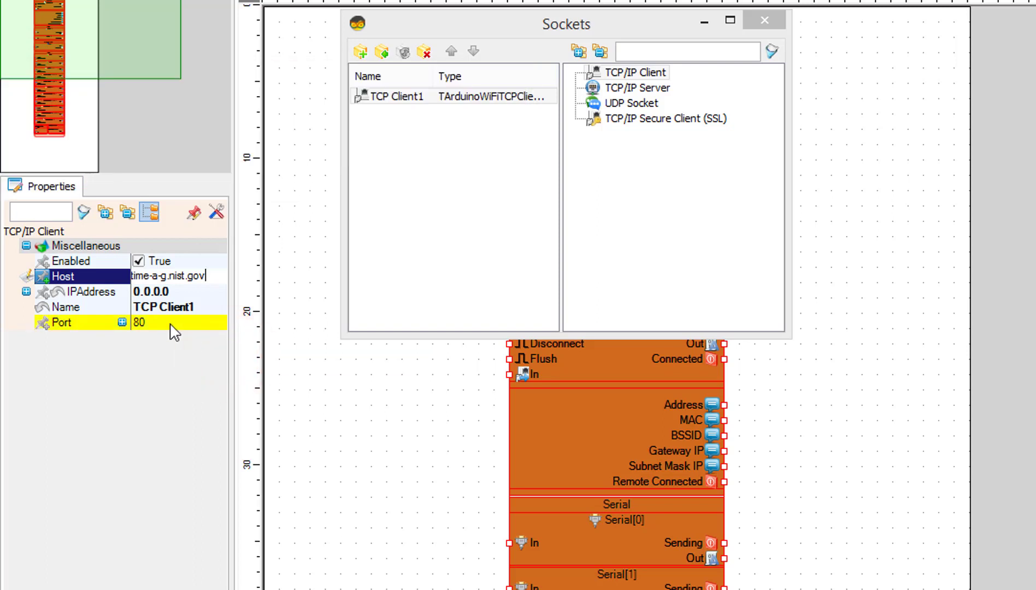
{"action": "left_click", "coordinate": [170, 322]}
{"action": "type", "text": "37"}
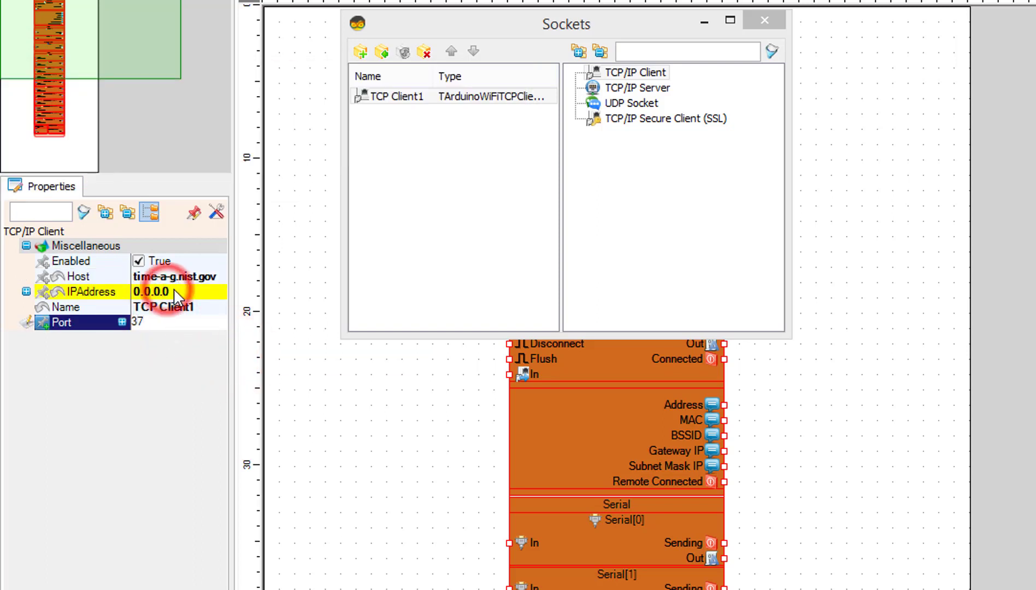
{"action": "left_click", "coordinate": [171, 290]}
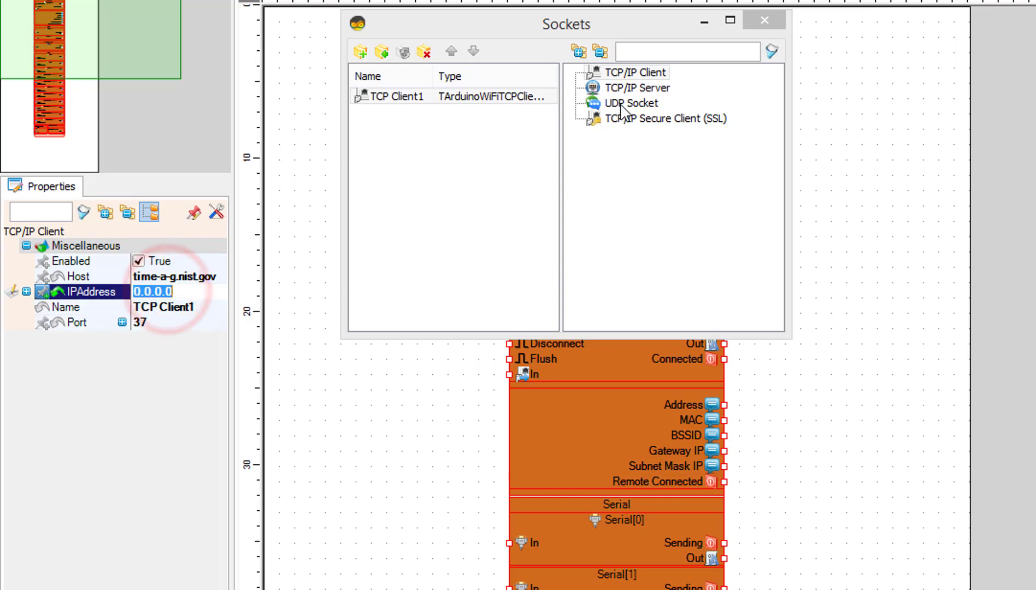
{"action": "left_click", "coordinate": [765, 21]}
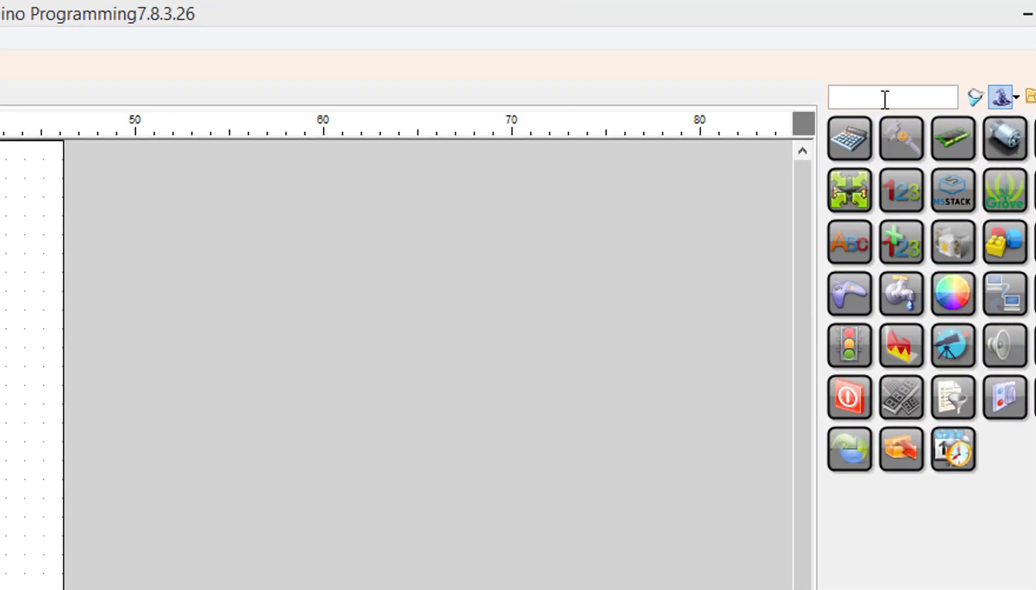
Find 'oled' and place the SSD1306/SH1106 OLED (I2C) display left of the board.
{"action": "left_click", "coordinate": [885, 98]}
{"action": "type", "text": "oled"}
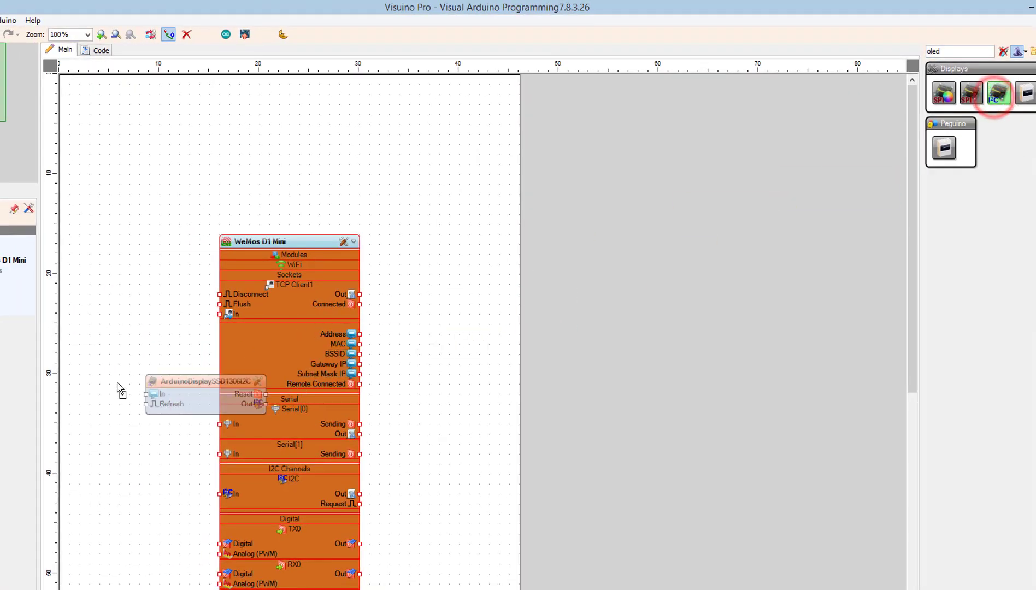
{"action": "left_click_drag", "start_coordinate": [999, 93], "coordinate": [70, 413]}
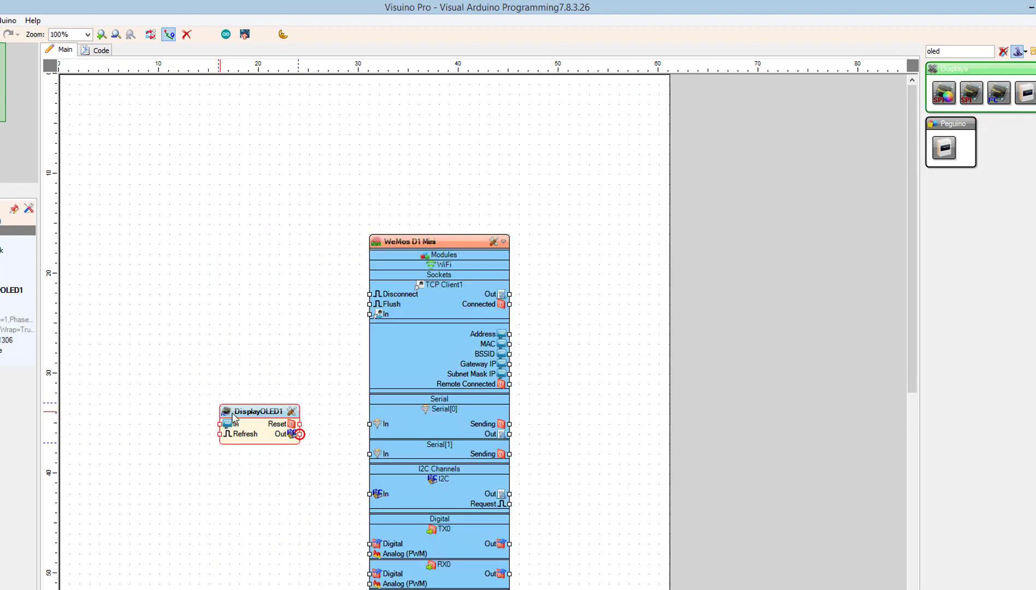
{"action": "left_click_drag", "start_coordinate": [186, 408], "coordinate": [157, 397]}
Add a Draw Text1 element from the Text group in the display's Elements editor.
{"action": "double_click", "coordinate": [243, 391]}
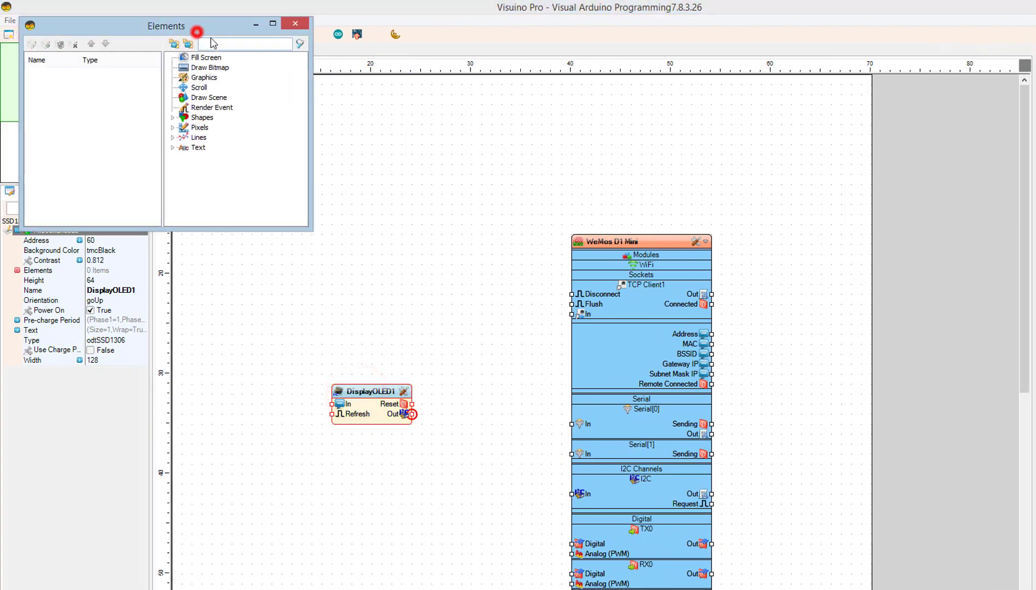
{"action": "left_click_drag", "start_coordinate": [197, 26], "coordinate": [405, 170]}
{"action": "left_click", "coordinate": [401, 319]}
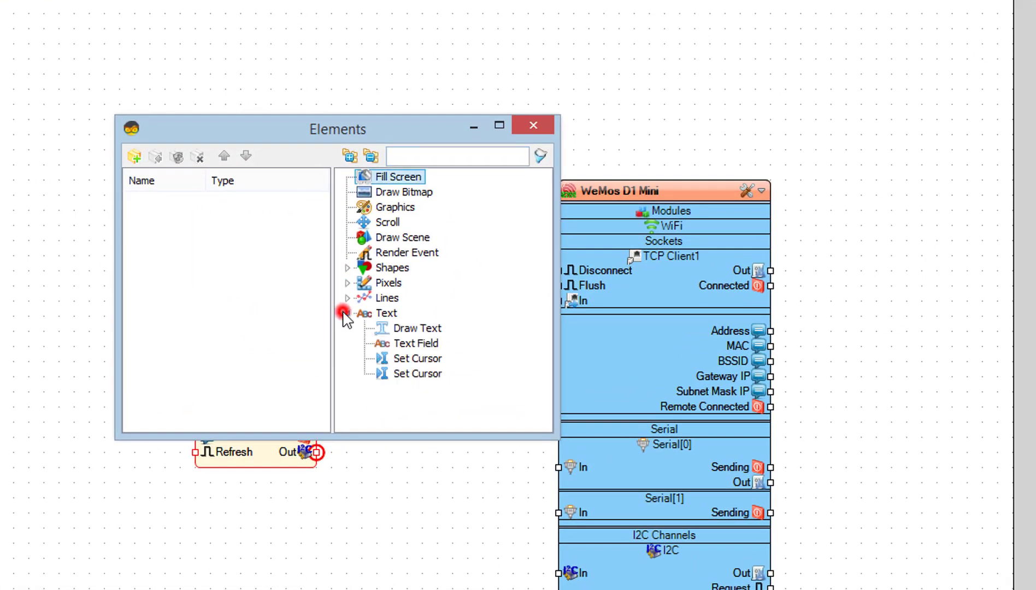
{"action": "left_click", "coordinate": [405, 331]}
{"action": "left_click_drag", "start_coordinate": [420, 338], "coordinate": [217, 233]}
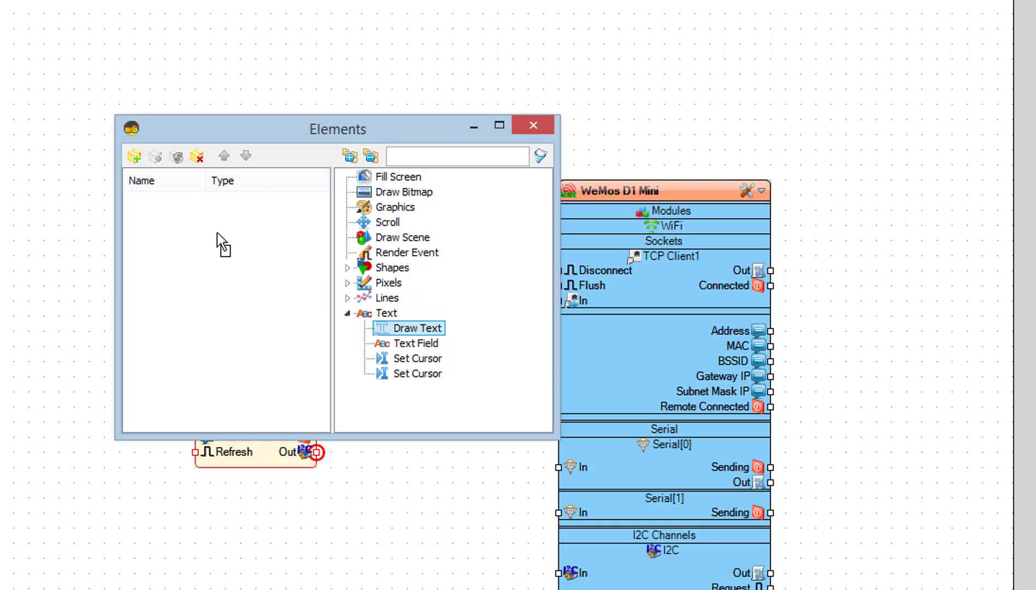
{"action": "left_click", "coordinate": [200, 202]}
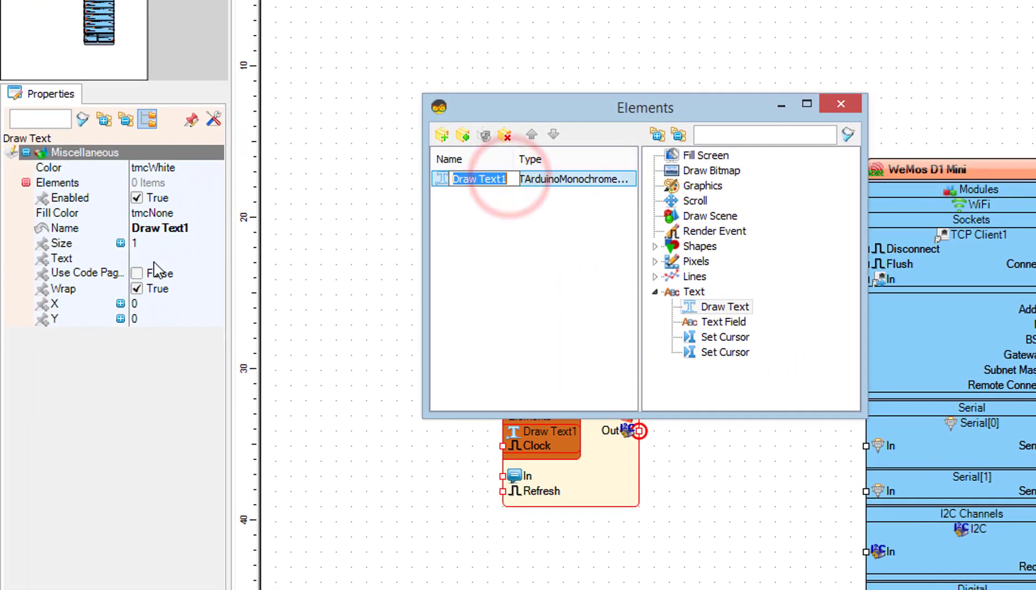
Set Draw Text1's text to "Date&Time" and its size to 2.
{"action": "left_click", "coordinate": [130, 243]}
{"action": "left_click", "coordinate": [163, 257]}
{"action": "type", "text": "Date&Time"}
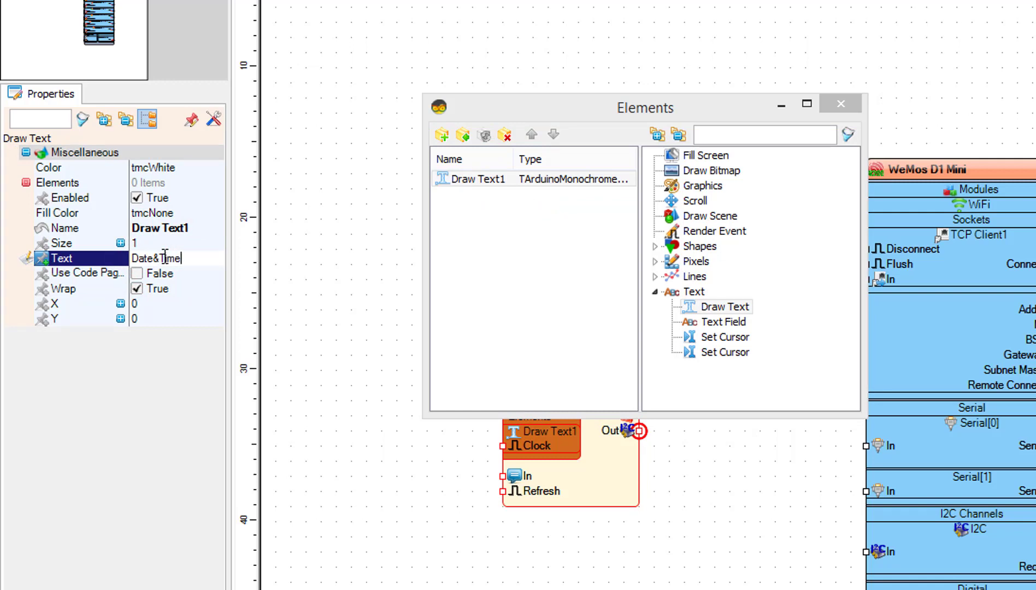
{"action": "left_click", "coordinate": [150, 244]}
{"action": "type", "text": "2"}
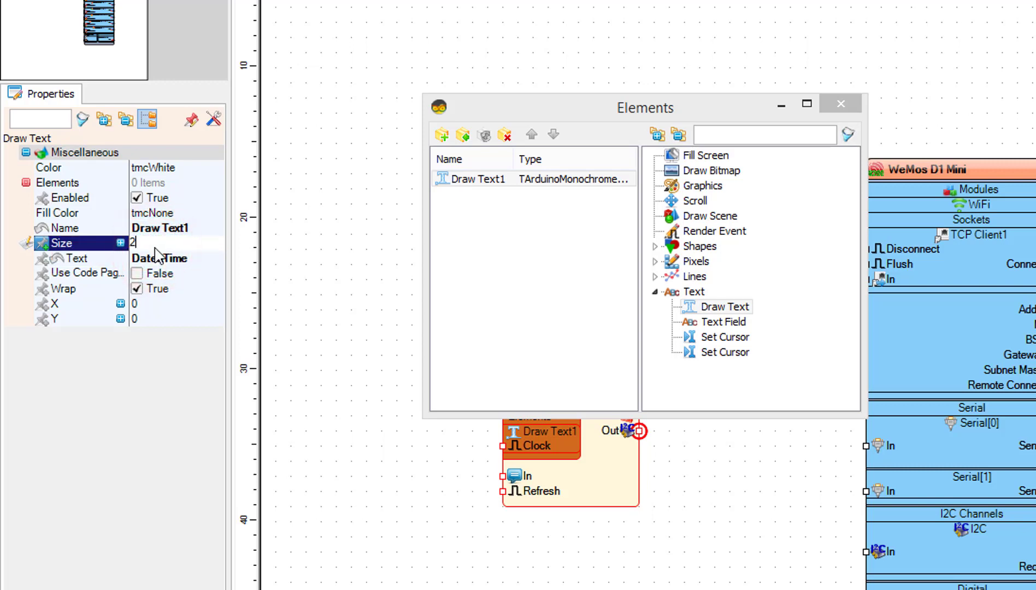
{"action": "left_click", "coordinate": [513, 238]}
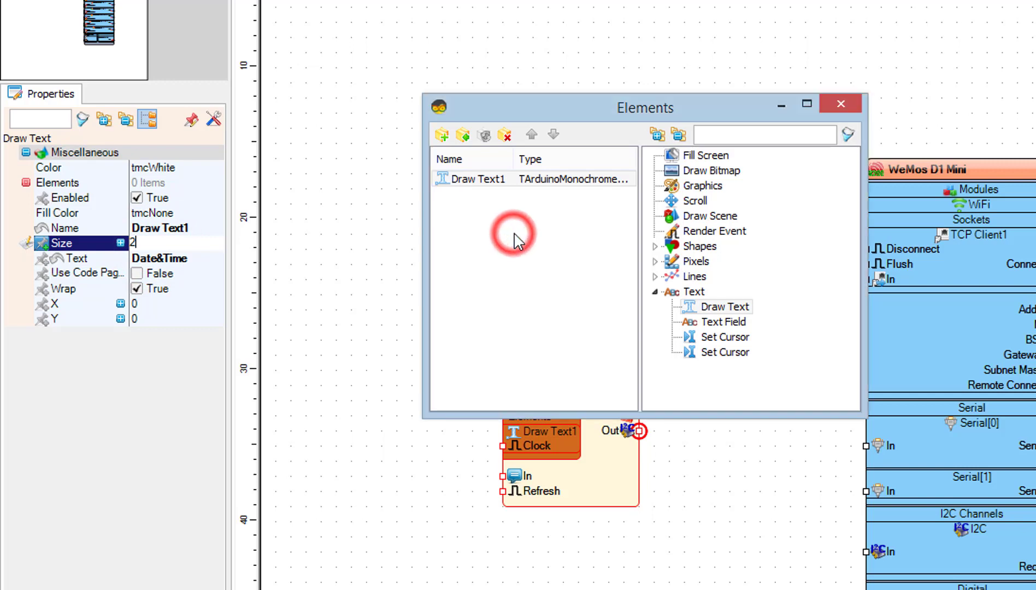
Add Draw Line1 from the Lines group with Width 120 and Y 20.
{"action": "left_click", "coordinate": [655, 276]}
{"action": "left_click", "coordinate": [729, 308]}
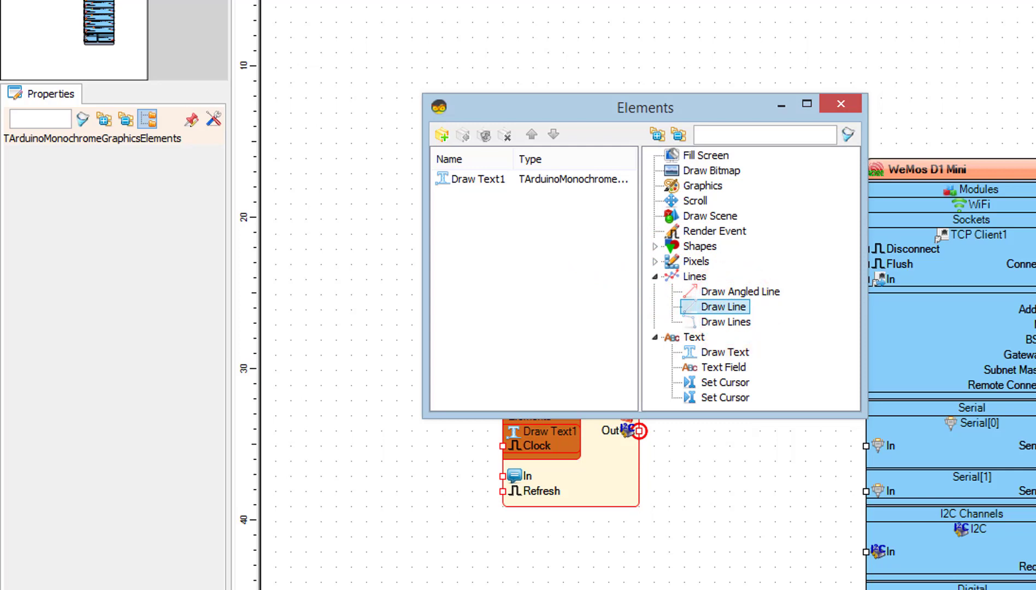
{"action": "double_click", "coordinate": [723, 307]}
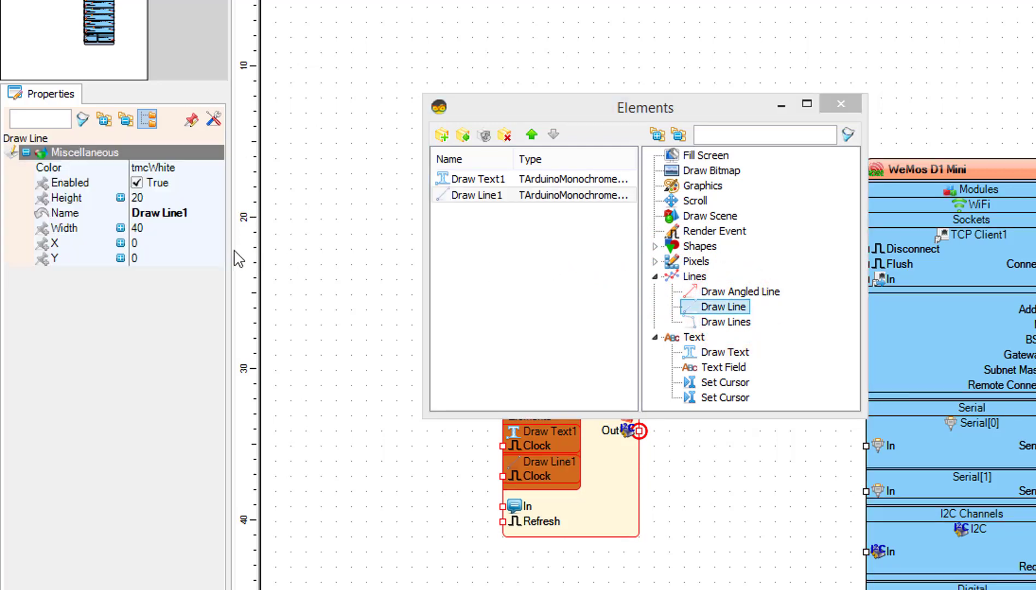
{"action": "left_click", "coordinate": [171, 231]}
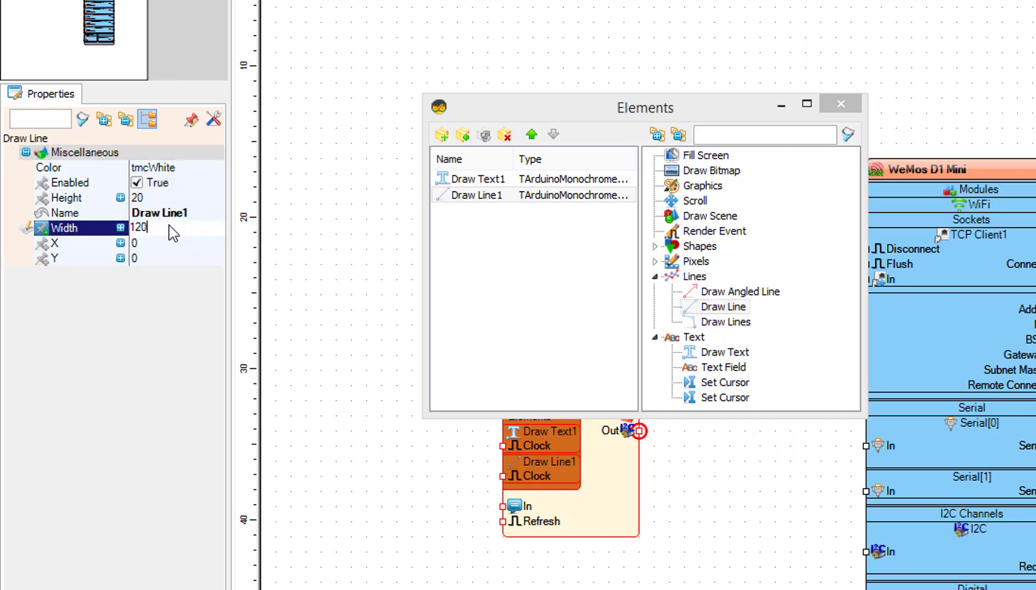
{"action": "left_click", "coordinate": [180, 258]}
{"action": "type", "text": "20"}
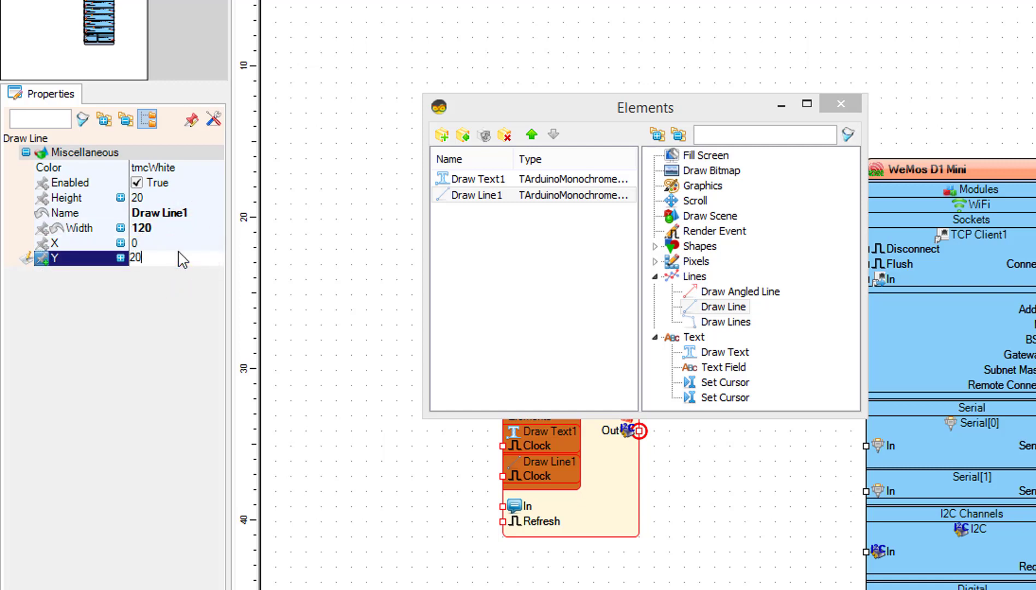
{"action": "left_click", "coordinate": [172, 242]}
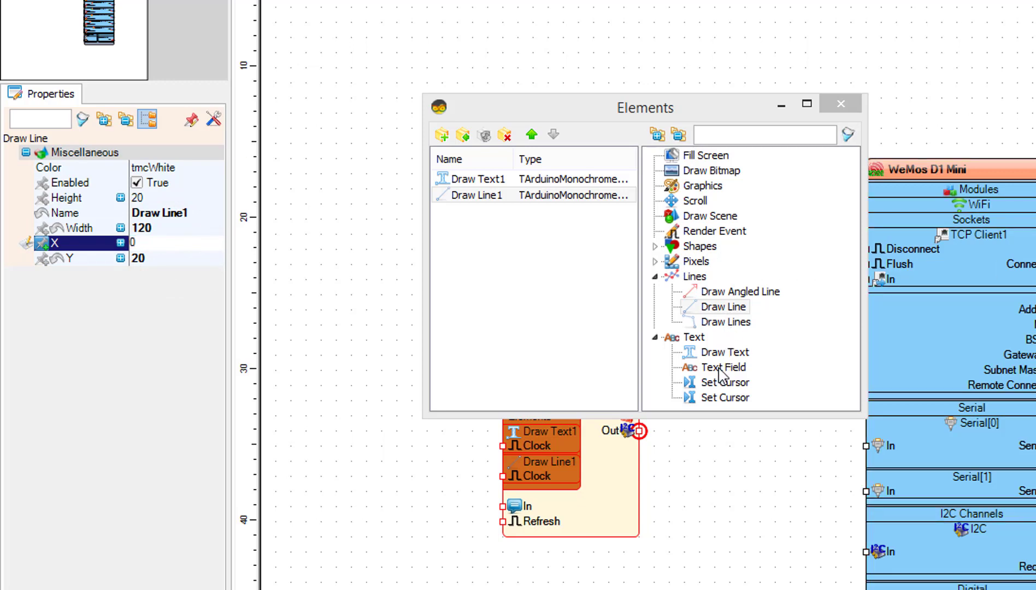
Add Text Field1 with Size 2 at Y 25.
{"action": "left_click_drag", "start_coordinate": [720, 374], "coordinate": [547, 244]}
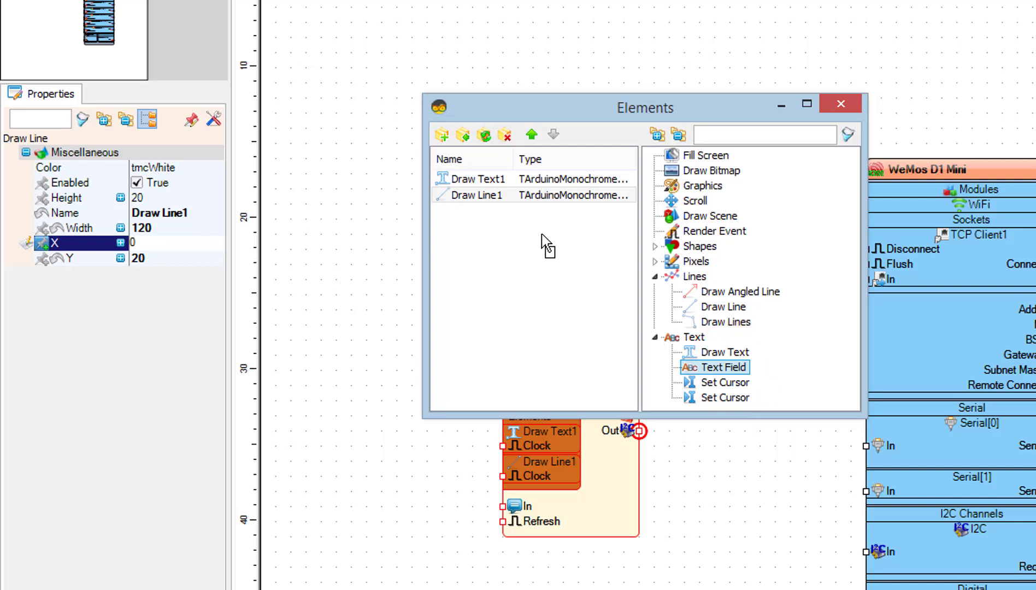
{"action": "left_click_drag", "start_coordinate": [547, 245], "coordinate": [547, 244]}
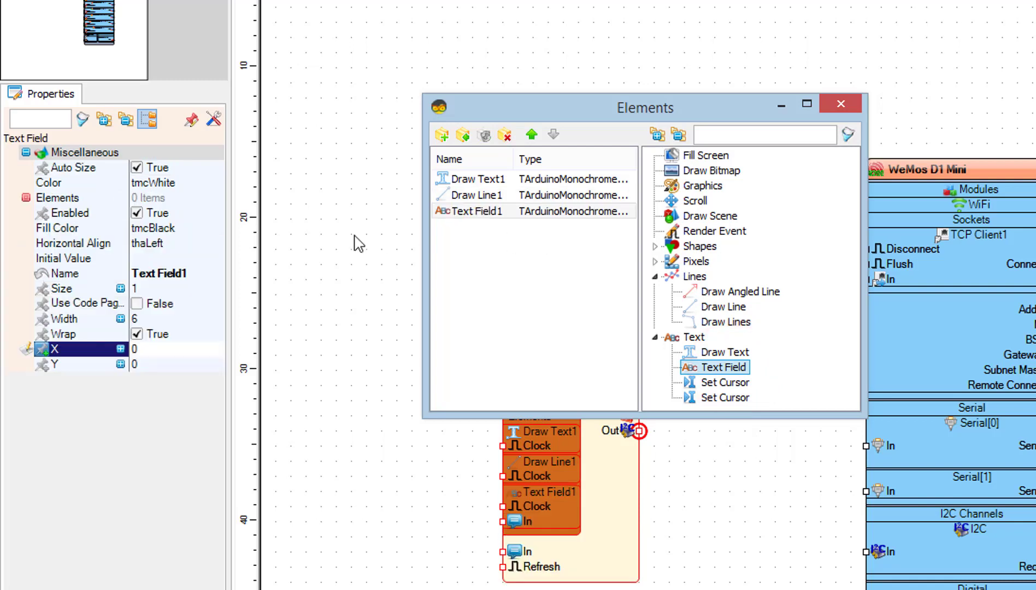
{"action": "left_click", "coordinate": [159, 289]}
{"action": "type", "text": "2"}
{"action": "left_click", "coordinate": [162, 365]}
{"action": "type", "text": "25"}
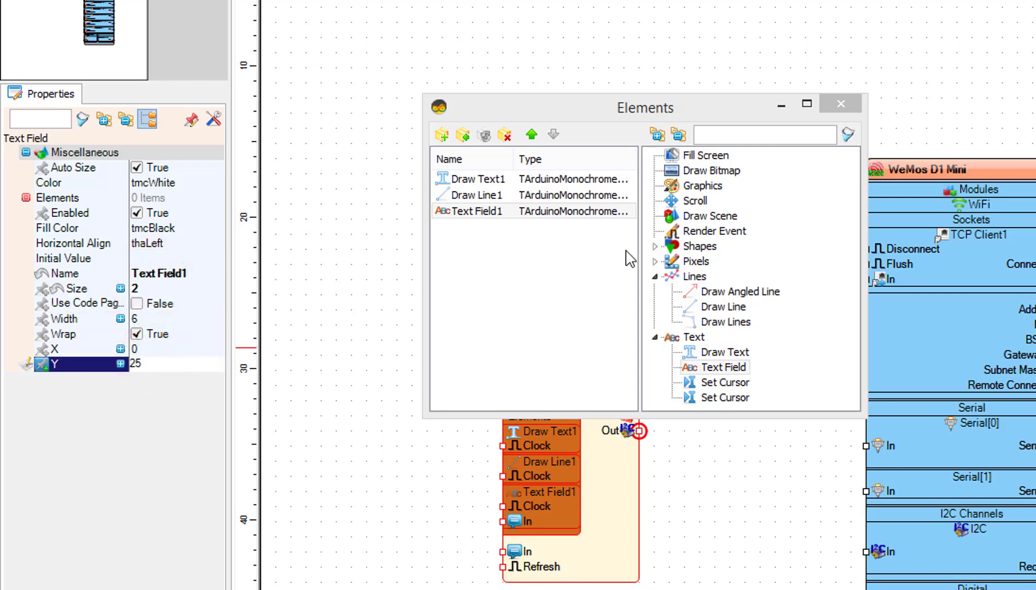
Add Text Field2 with Size 2 at Y 45 and close the Elements window.
{"action": "left_click_drag", "start_coordinate": [724, 368], "coordinate": [511, 260]}
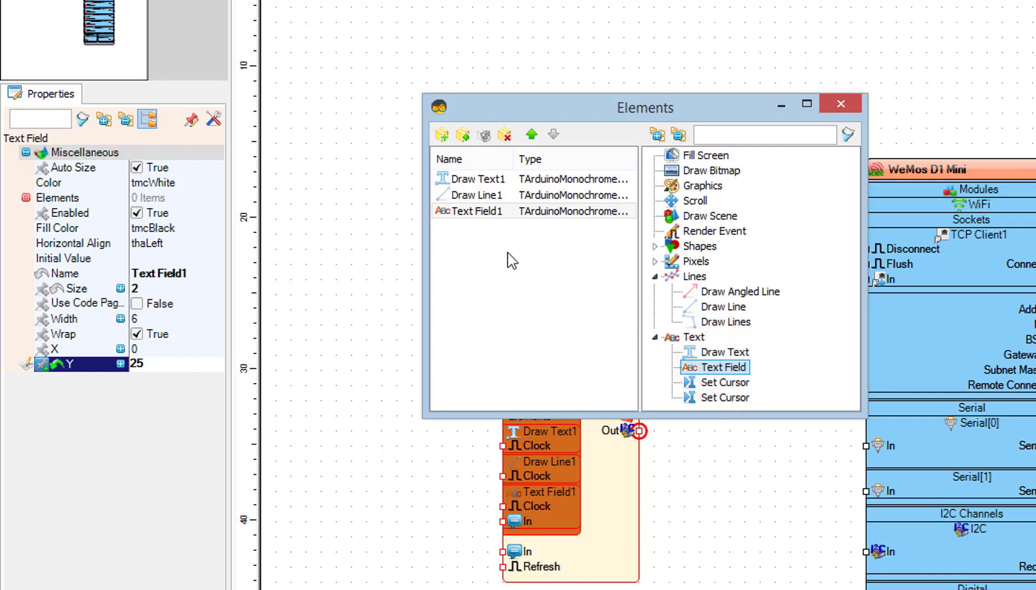
{"action": "left_click", "coordinate": [496, 227]}
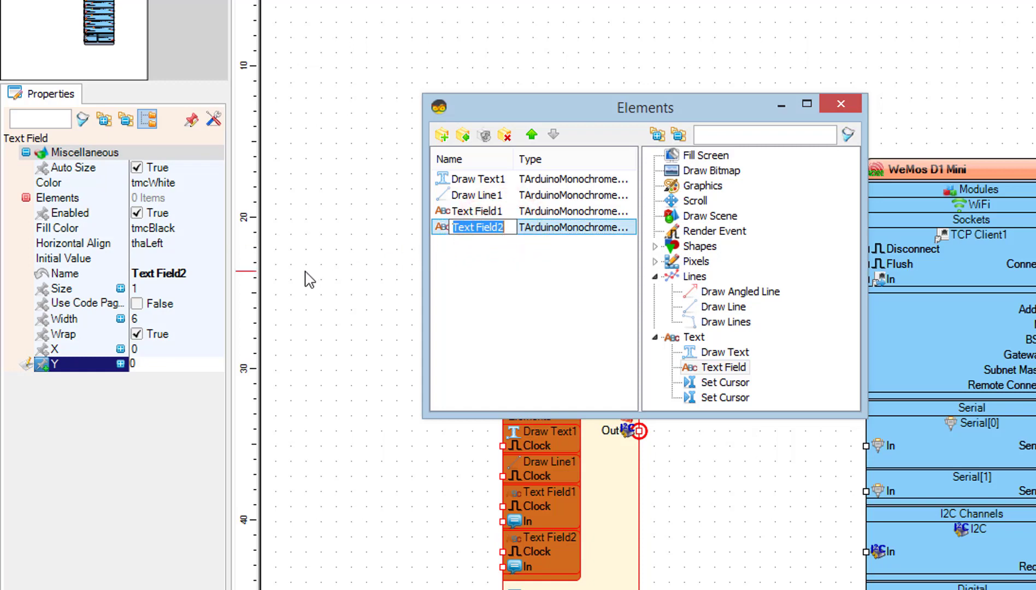
{"action": "left_click", "coordinate": [148, 288]}
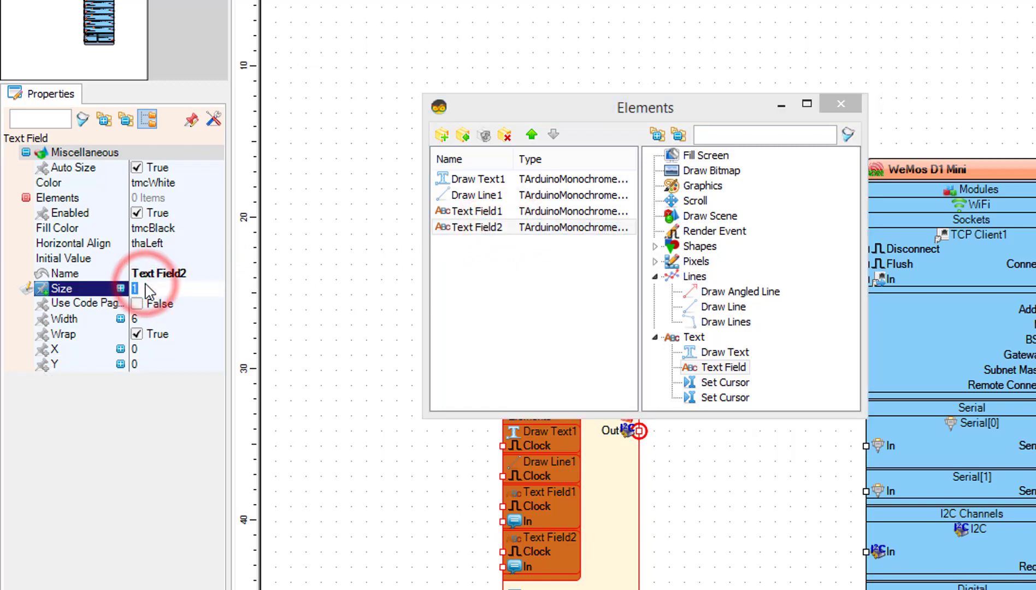
{"action": "type", "text": "2"}
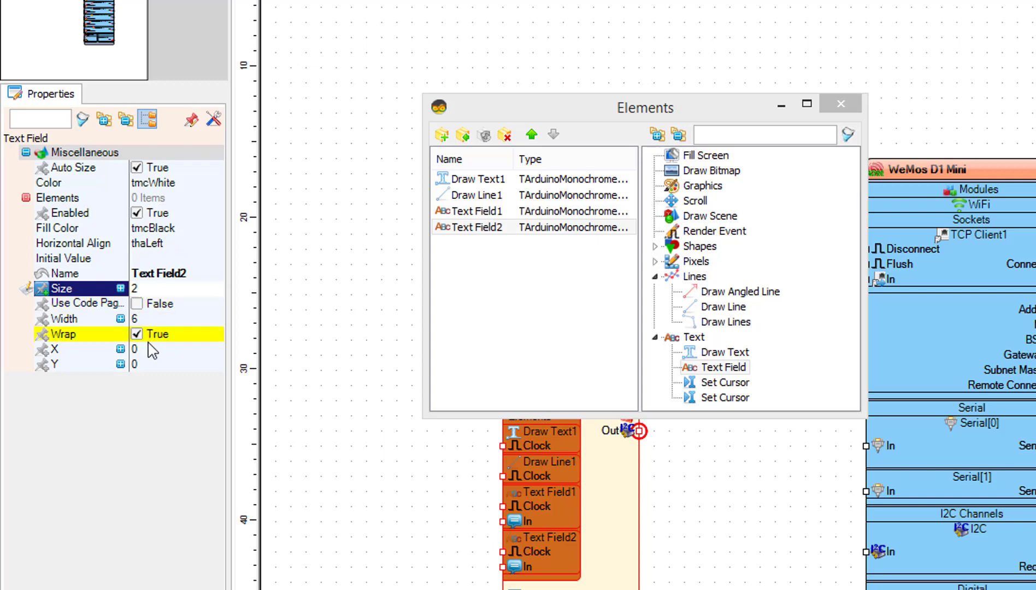
{"action": "left_click", "coordinate": [157, 359]}
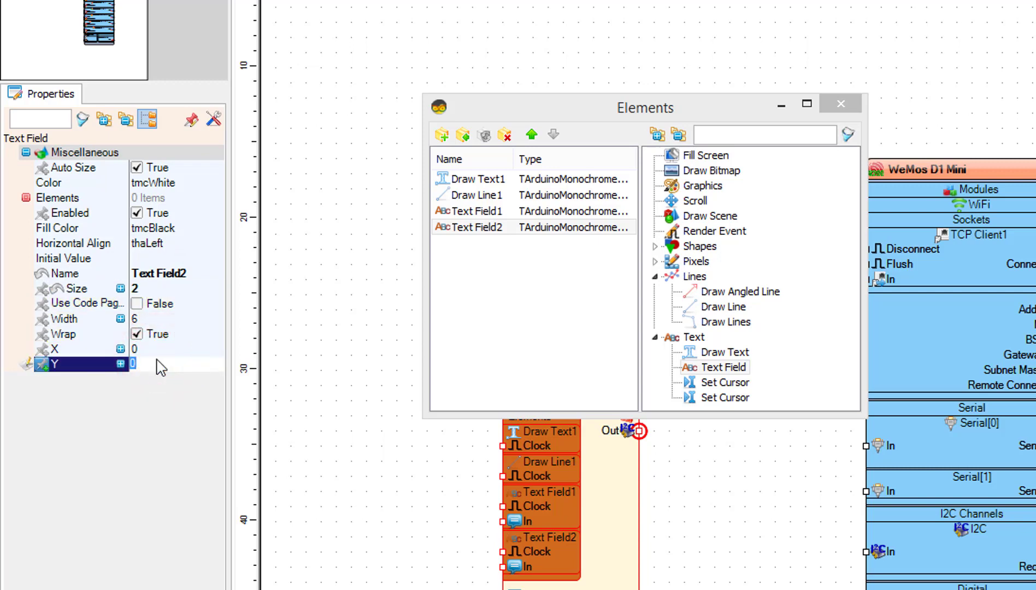
{"action": "left_click", "coordinate": [848, 104]}
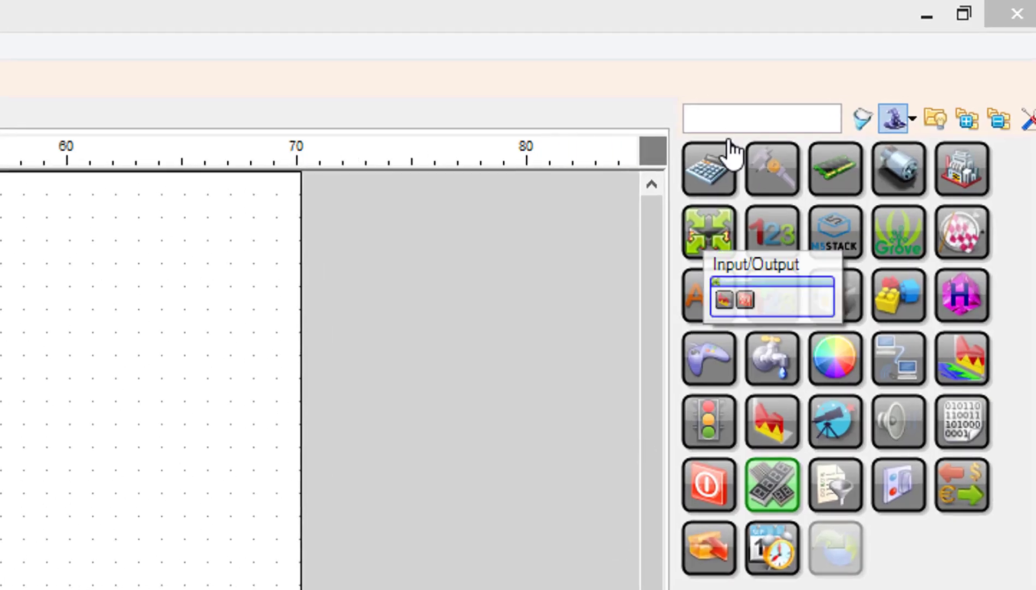
Place a Pulse Generator and paste 0.1166667 as its Frequency.
{"action": "left_click", "coordinate": [731, 122]}
{"action": "type", "text": "pulse generator"}
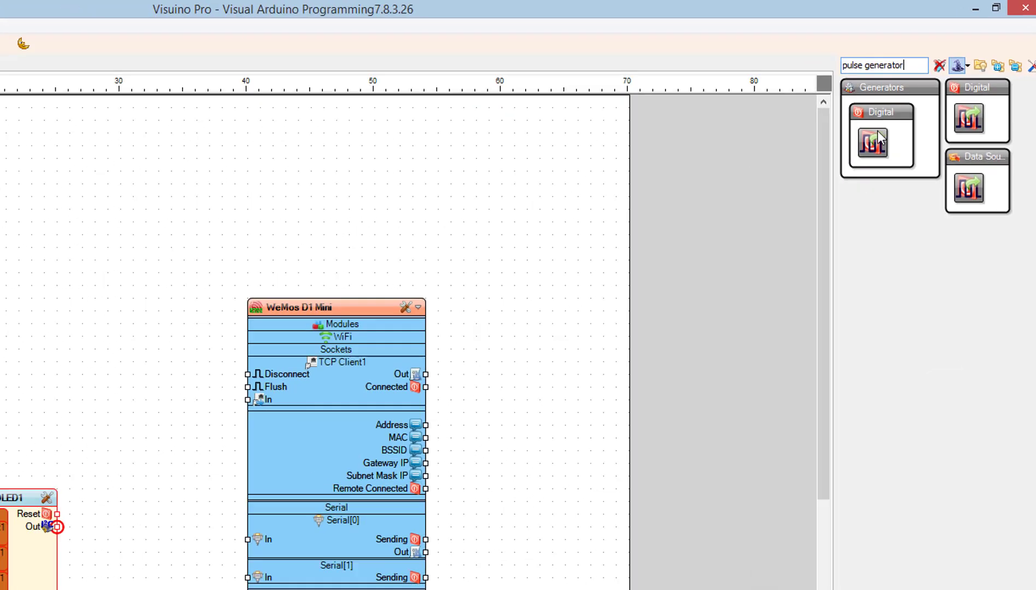
{"action": "left_click_drag", "start_coordinate": [910, 111], "coordinate": [130, 116]}
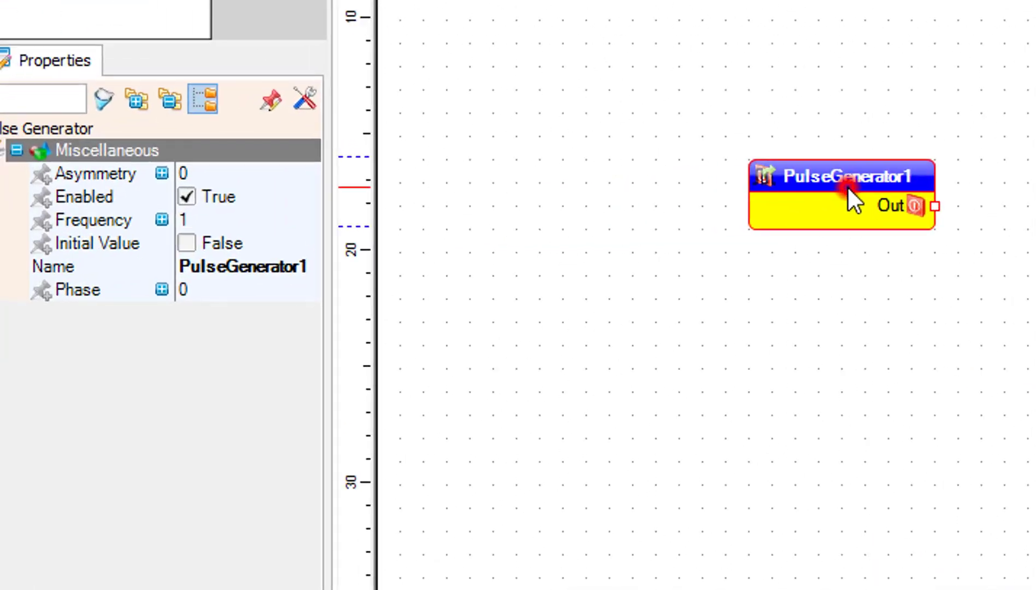
{"action": "left_click", "coordinate": [290, 209]}
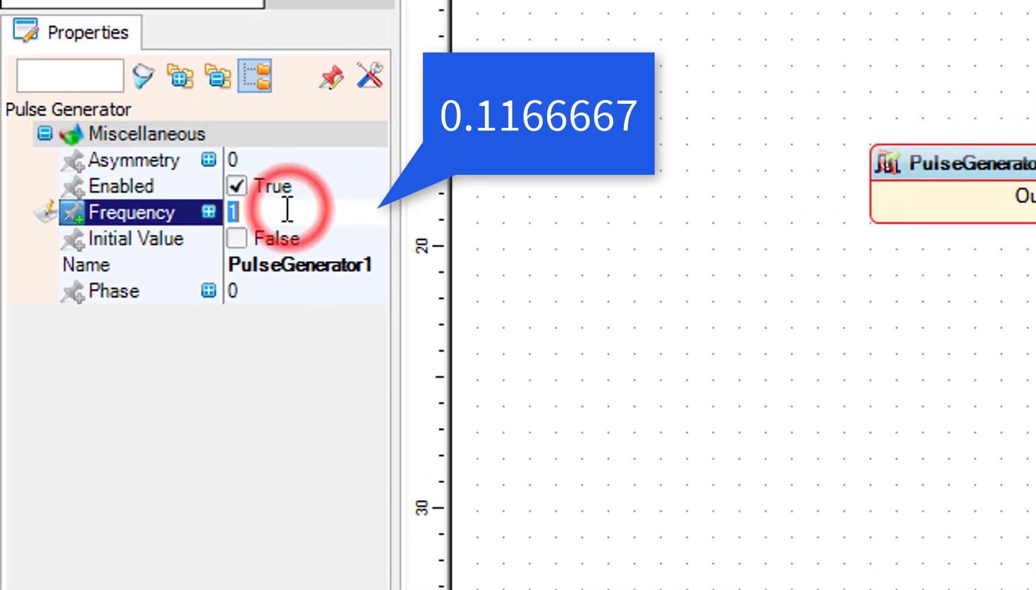
{"action": "right_click", "coordinate": [287, 209]}
{"action": "left_click", "coordinate": [365, 347]}
{"action": "left_click", "coordinate": [337, 261]}
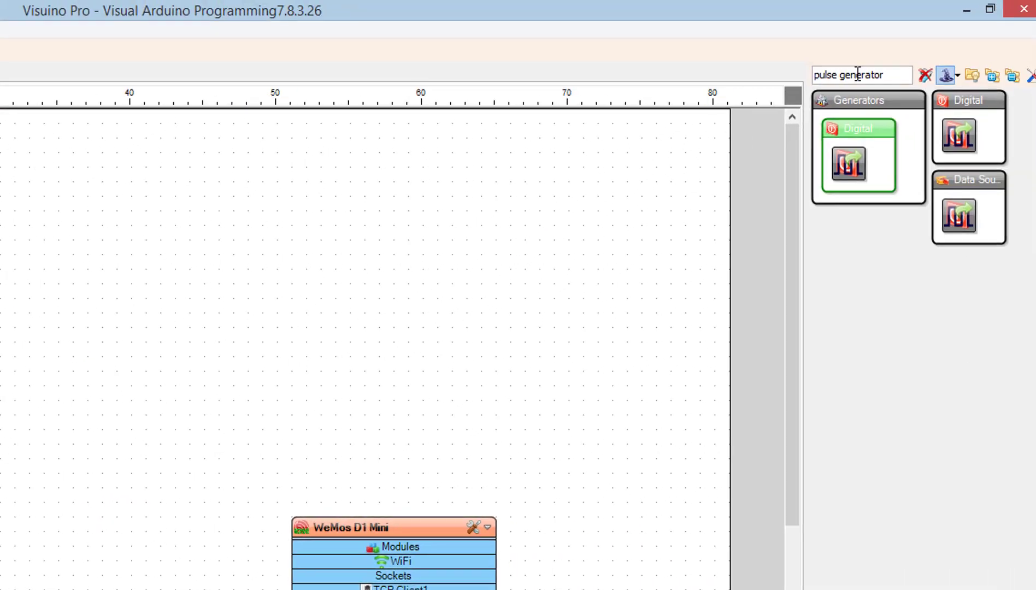
Search for Internet Time and drop InternetTime1 onto the canvas.
{"action": "left_click", "coordinate": [925, 73]}
{"action": "left_click", "coordinate": [897, 76]}
{"action": "type", "text": "nternet time"}
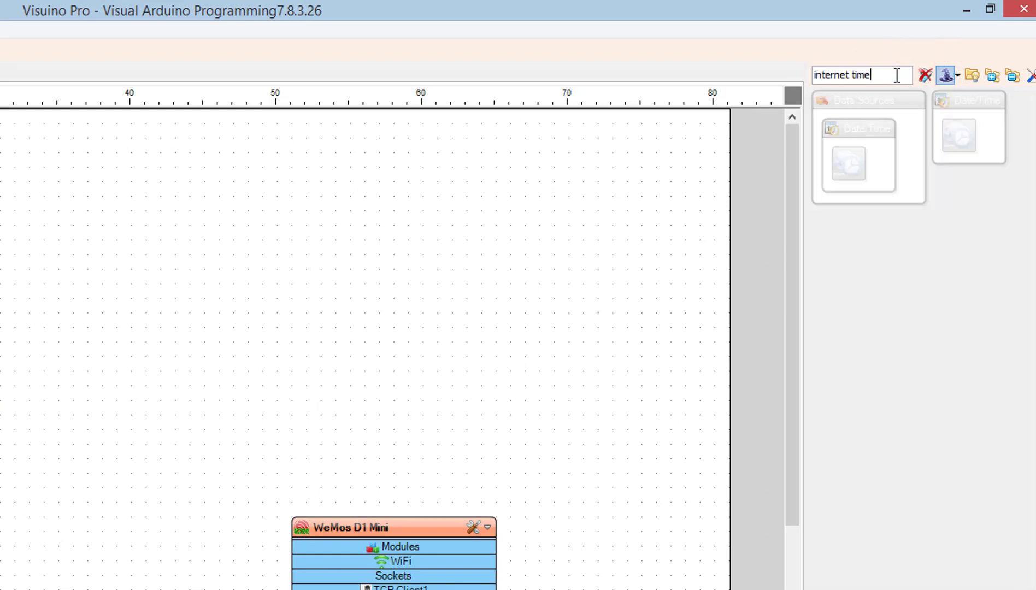
{"action": "left_click_drag", "start_coordinate": [890, 141], "coordinate": [317, 226]}
{"action": "left_click", "coordinate": [335, 218]}
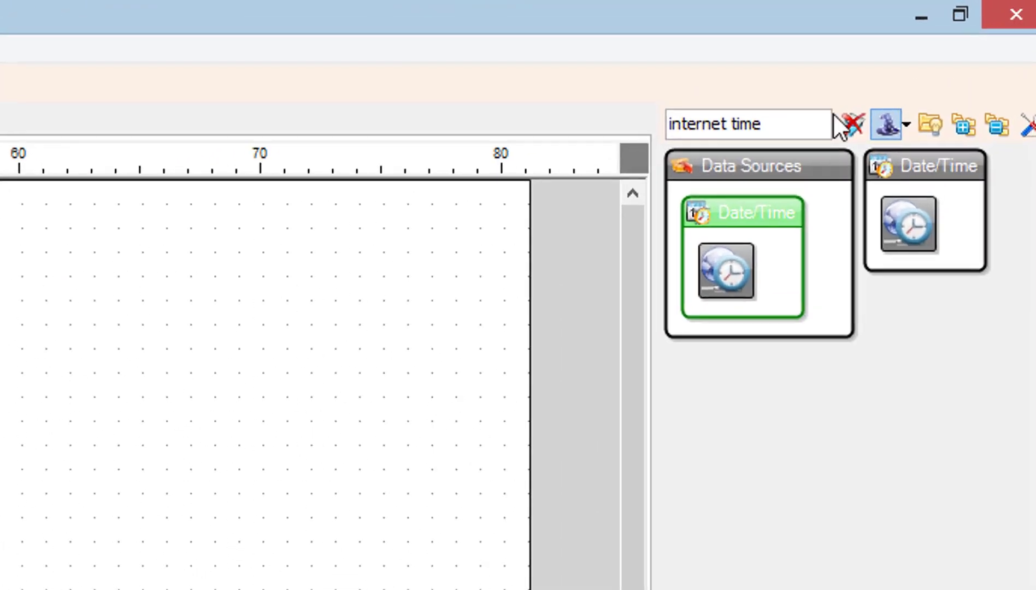
Place a Delete Right Sub Text filter, DeleteRightText1, with Length 13.
{"action": "left_click", "coordinate": [940, 65]}
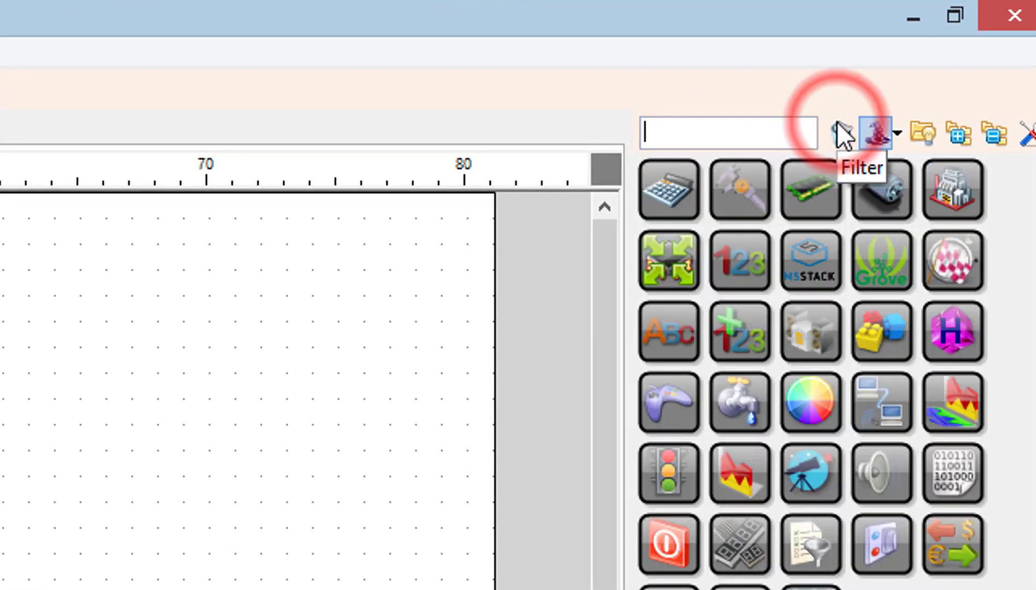
{"action": "left_click", "coordinate": [795, 123]}
{"action": "type", "text": "delete "}
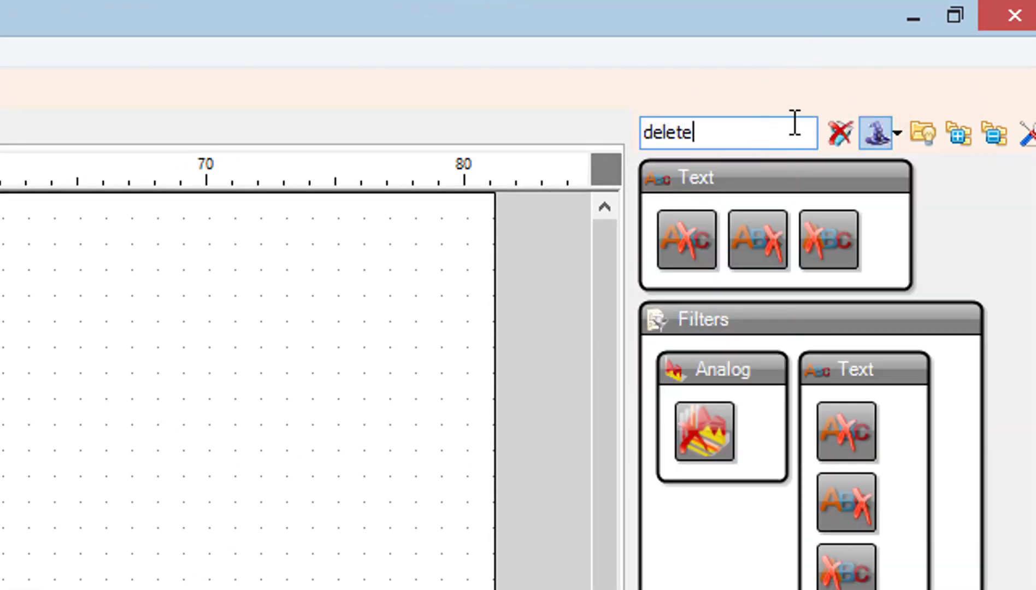
{"action": "type", "text": "right sub text"}
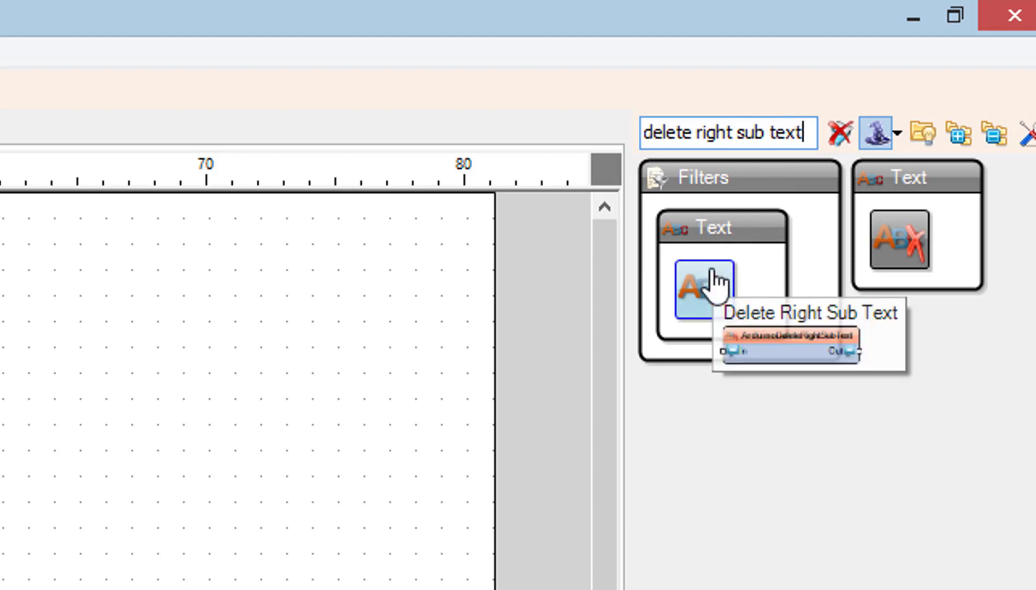
{"action": "left_click_drag", "start_coordinate": [705, 288], "coordinate": [16, 582]}
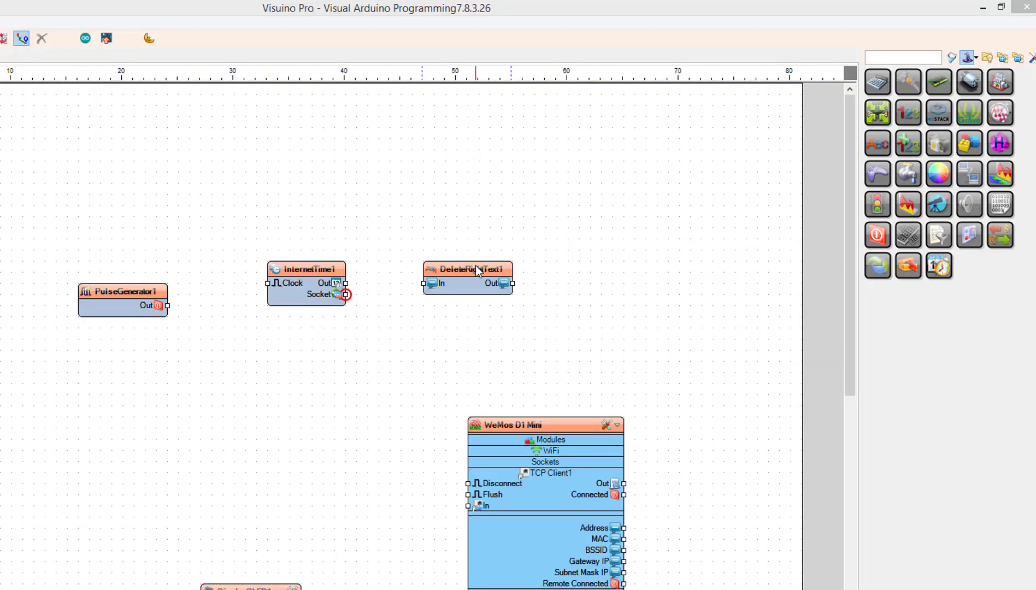
{"action": "left_click", "coordinate": [477, 268]}
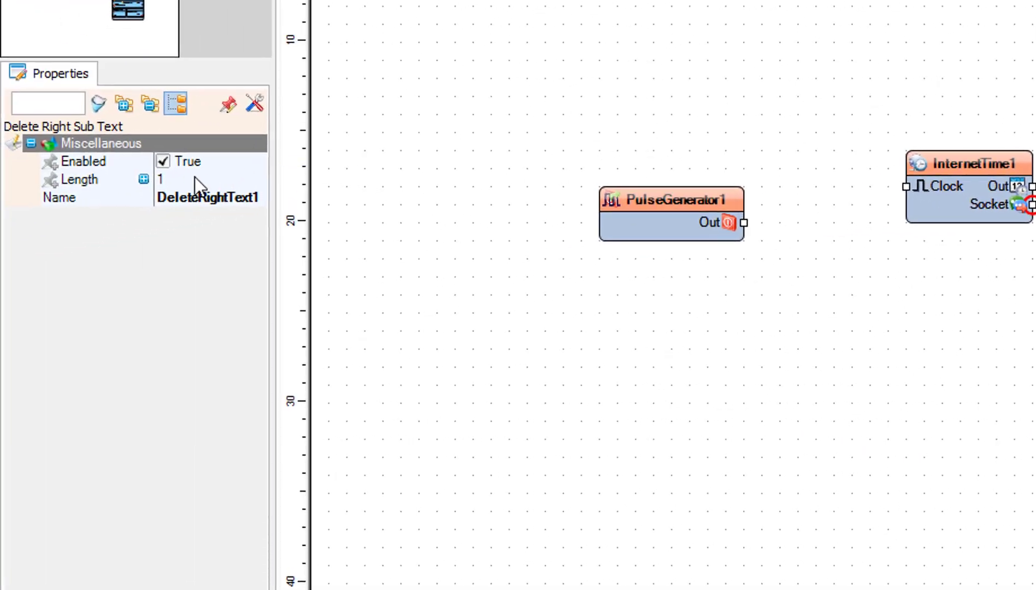
{"action": "left_click", "coordinate": [195, 178]}
{"action": "type", "text": "13"}
{"action": "left_click", "coordinate": [342, 192]}
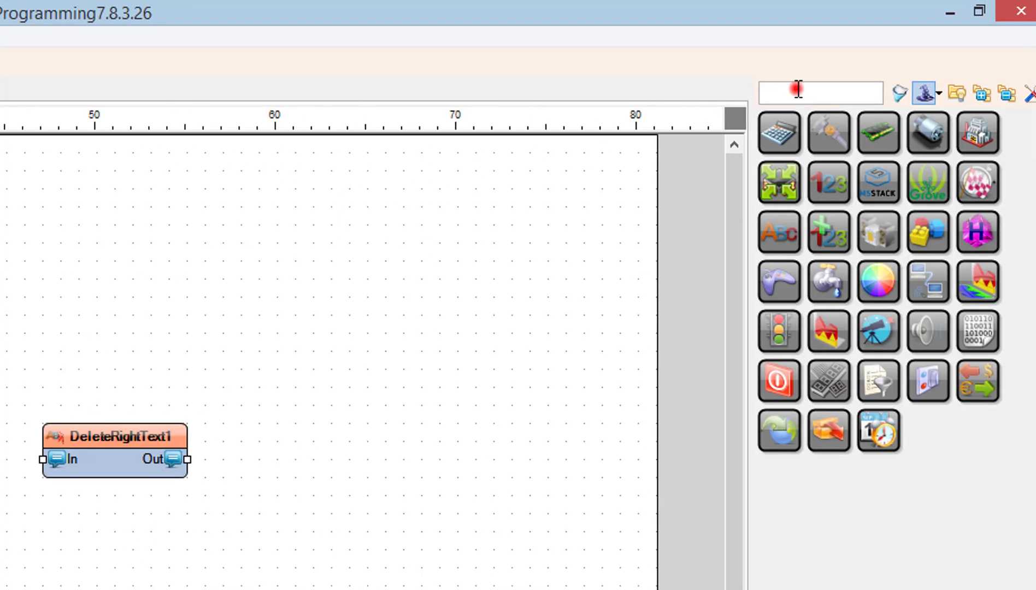
Place DeleteLeftText1 right of DeleteRightText1 and clear the search box.
{"action": "left_click", "coordinate": [798, 89]}
{"action": "type", "text": "delete left sub text"}
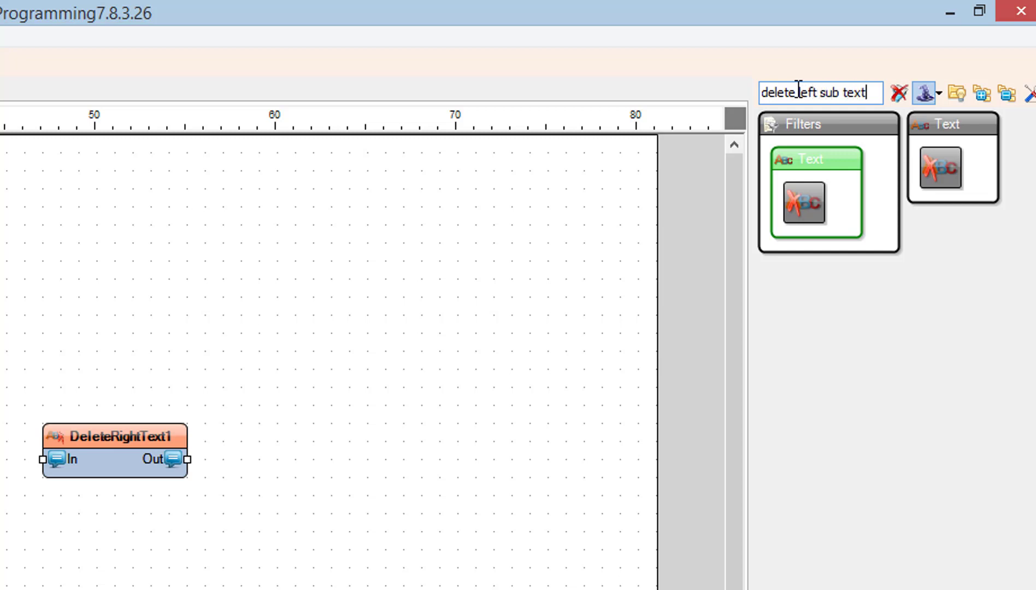
{"action": "left_click_drag", "start_coordinate": [791, 202], "coordinate": [292, 426]}
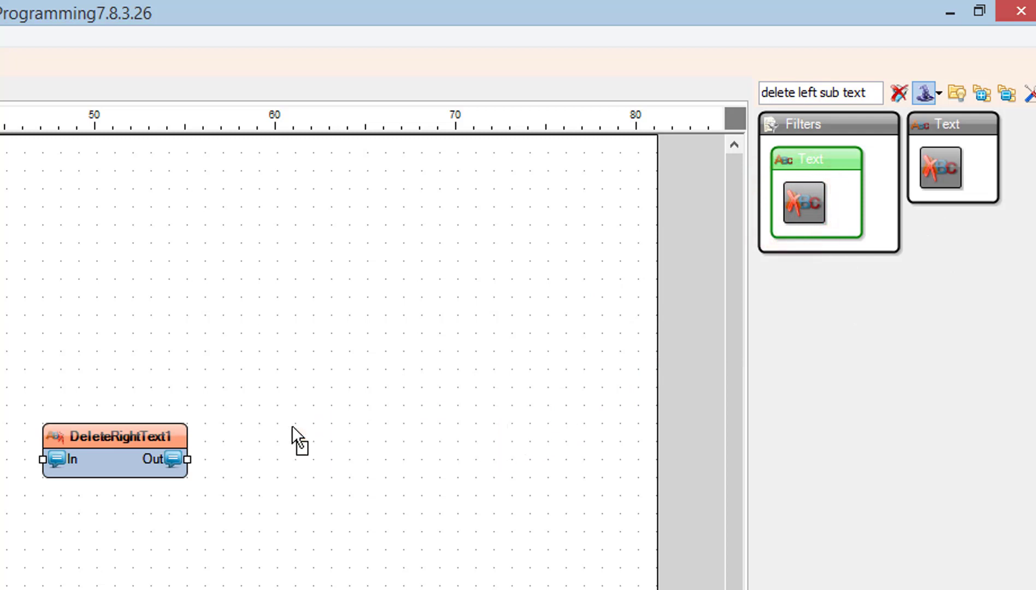
{"action": "left_click_drag", "start_coordinate": [292, 425], "coordinate": [292, 425]}
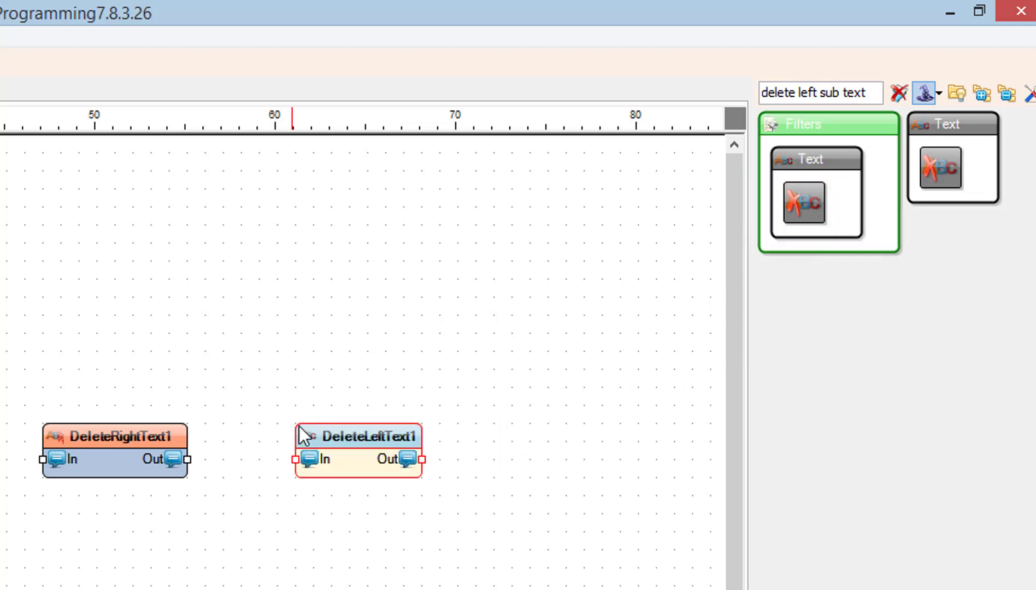
{"action": "left_click", "coordinate": [497, 310]}
{"action": "left_click", "coordinate": [898, 93]}
Place DeleteRightText2 below the first right-trim filter and set its Length to 5.
{"action": "left_click", "coordinate": [853, 93]}
{"action": "type", "text": "delete righ"}
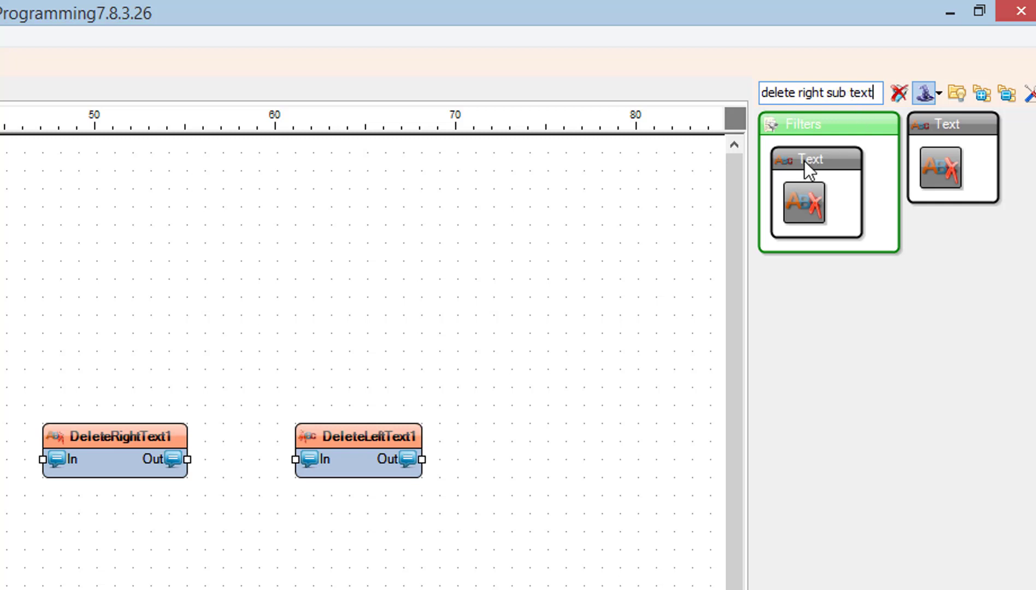
{"action": "left_click_drag", "start_coordinate": [804, 202], "coordinate": [43, 519]}
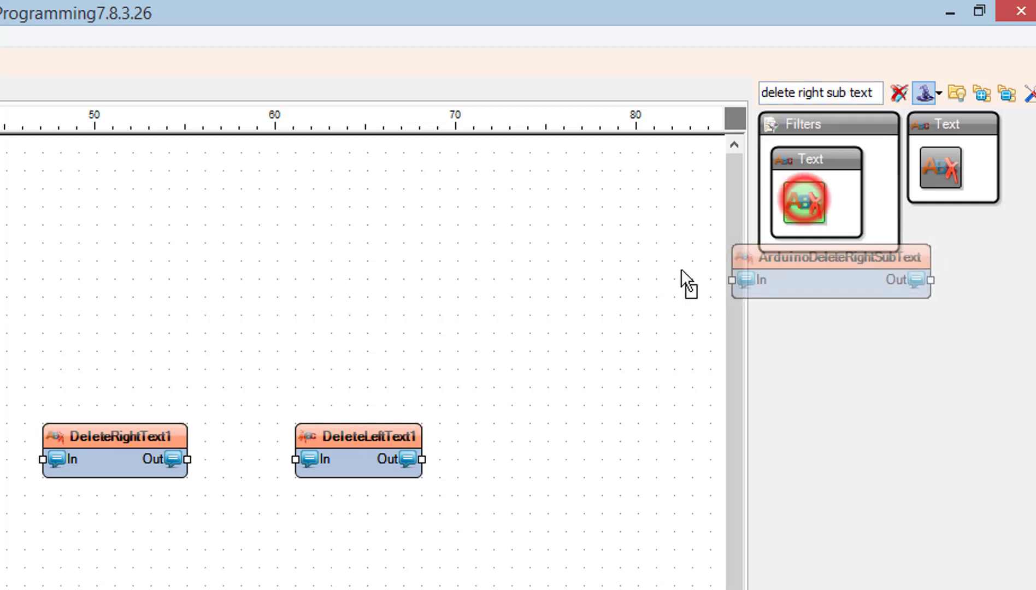
{"action": "left_click", "coordinate": [37, 522]}
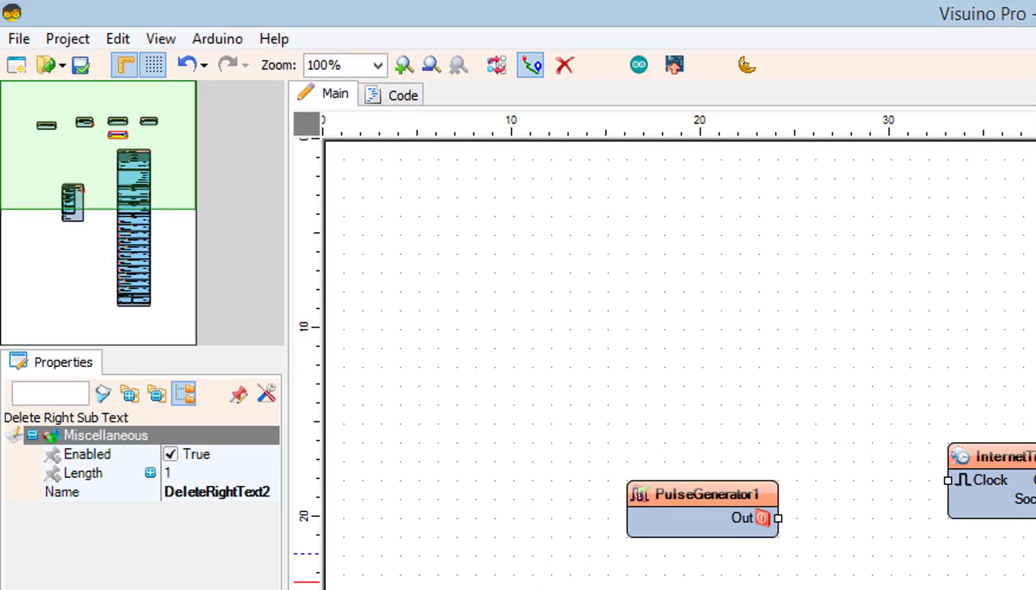
{"action": "left_click", "coordinate": [196, 469]}
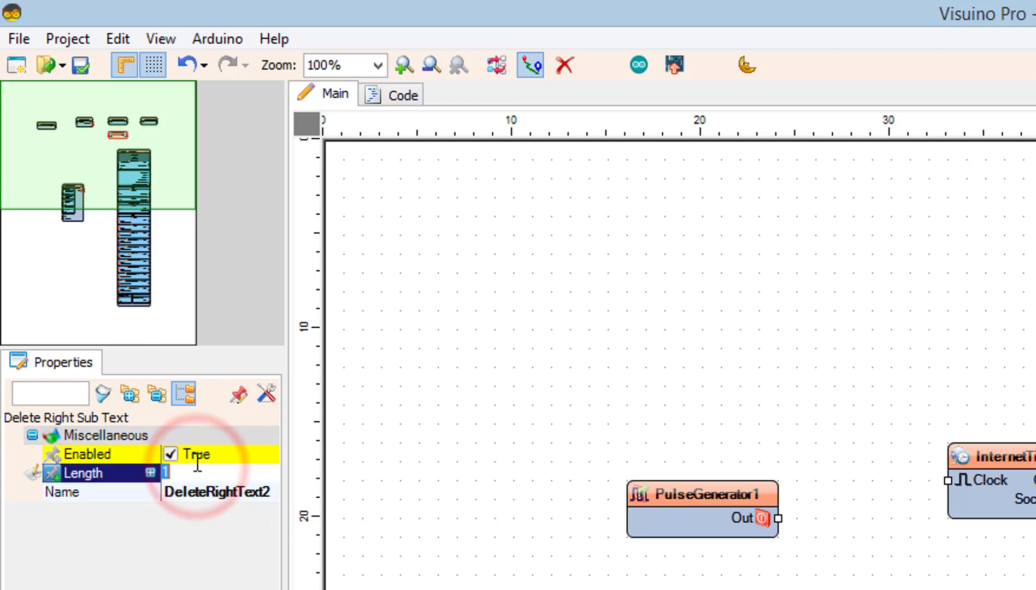
{"action": "type", "text": "5"}
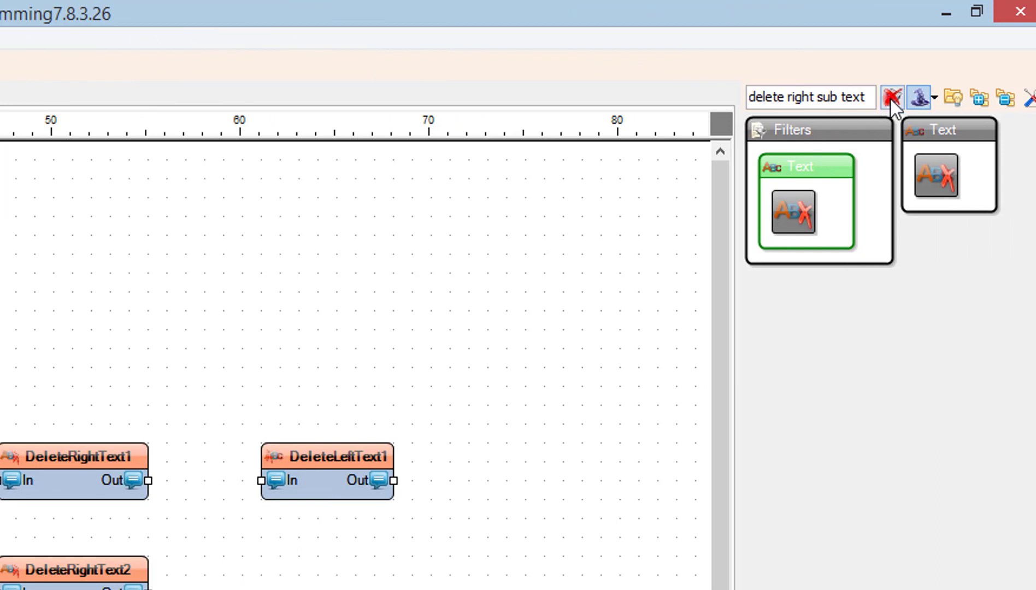
Add DeleteLeftText2 and set its Length to 12.
{"action": "left_click", "coordinate": [892, 97]}
{"action": "left_click", "coordinate": [842, 91]}
{"action": "type", "text": "delete lef"}
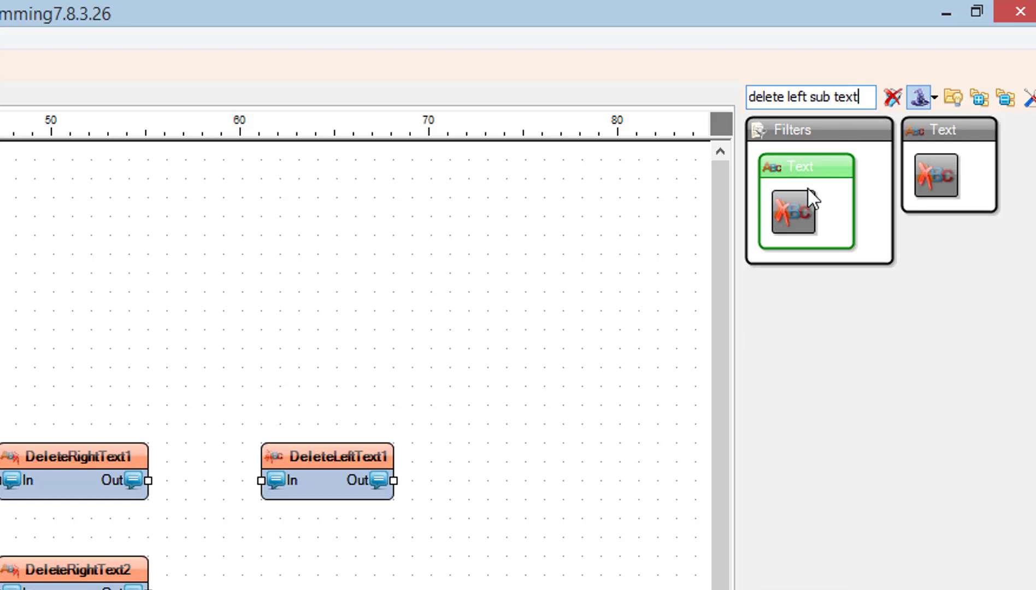
{"action": "left_click_drag", "start_coordinate": [809, 204], "coordinate": [399, 390]}
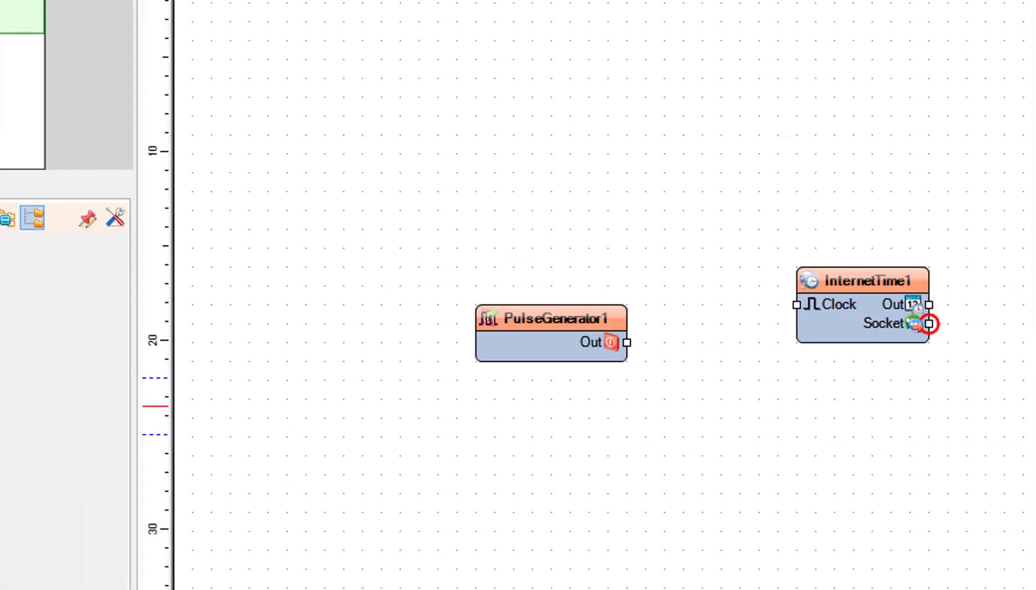
{"action": "left_click", "coordinate": [250, 295]}
{"action": "type", "text": "12"}
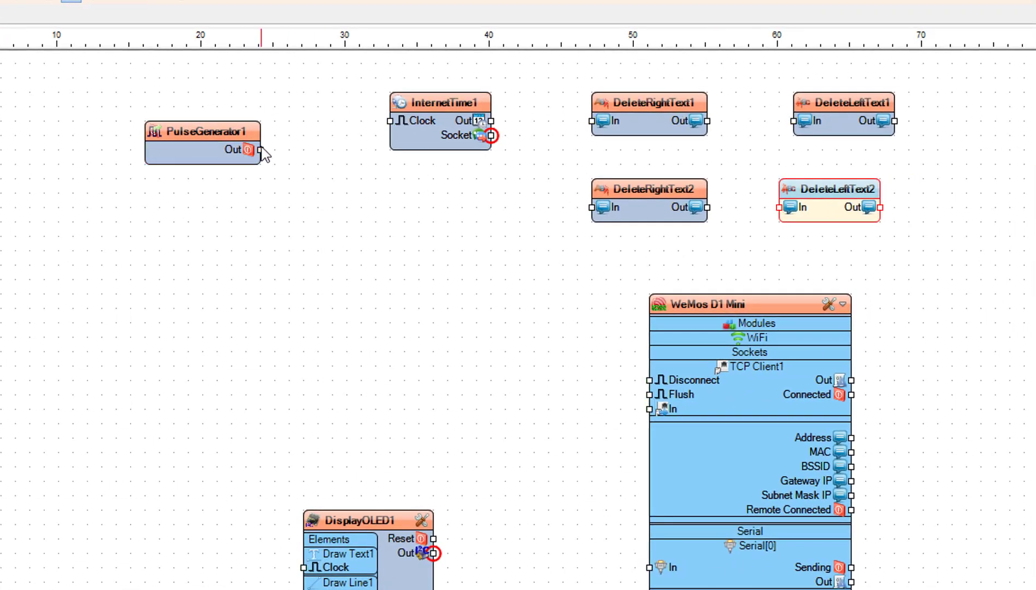
Wire PulseGenerator1's Out to InternetTime1's Clock input.
{"action": "left_click", "coordinate": [261, 150]}
{"action": "left_click_drag", "start_coordinate": [262, 154], "coordinate": [389, 121]}
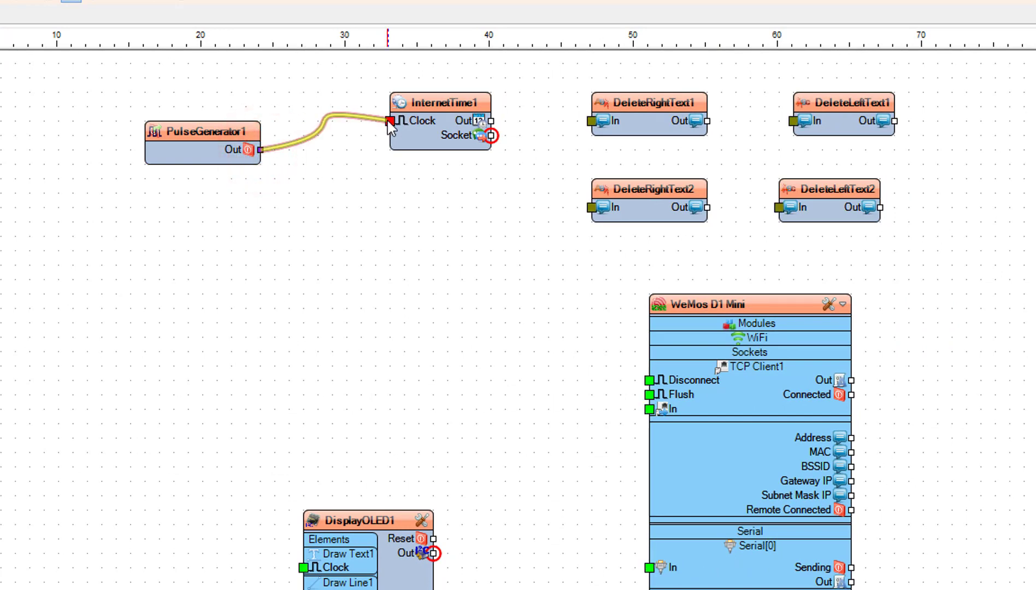
{"action": "left_click", "coordinate": [390, 123]}
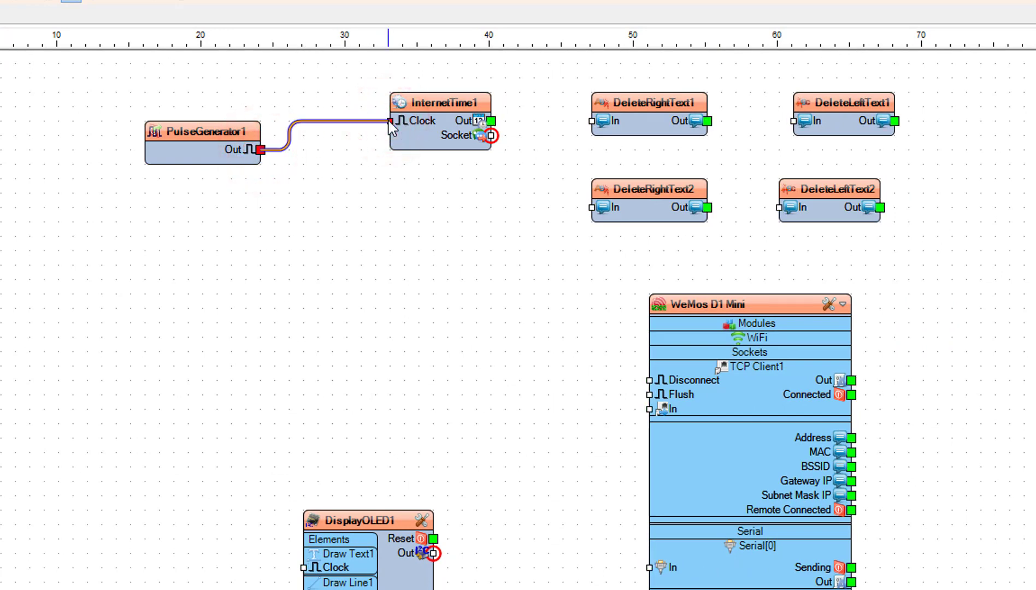
{"action": "left_click", "coordinate": [389, 122]}
Link InternetTime1's Socket to TCP Client1 and its Out to DeleteRightText1 and DeleteRightText2.
{"action": "left_click_drag", "start_coordinate": [491, 137], "coordinate": [610, 392]}
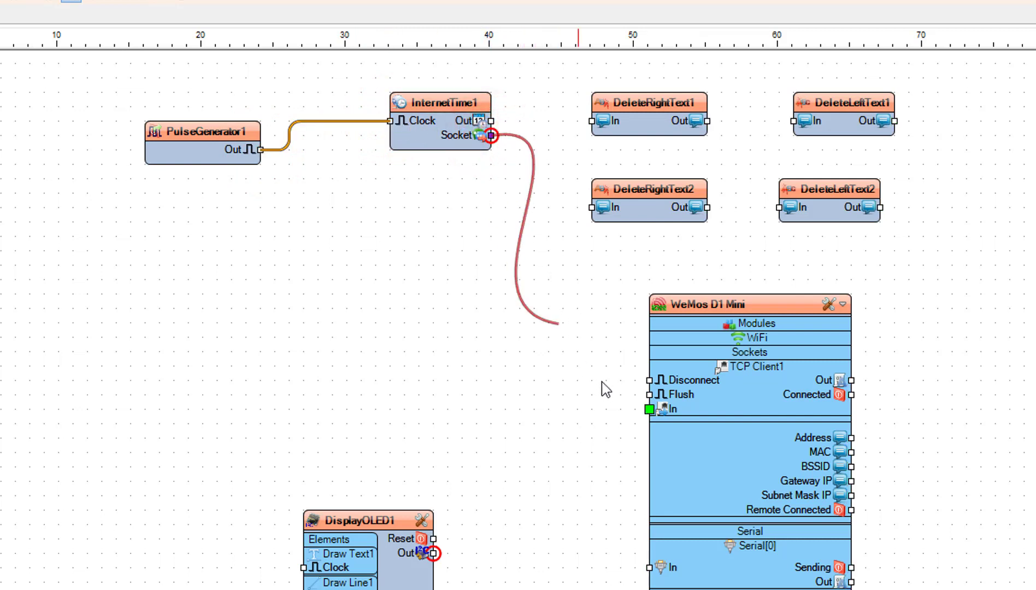
{"action": "left_click_drag", "start_coordinate": [610, 392], "coordinate": [649, 410]}
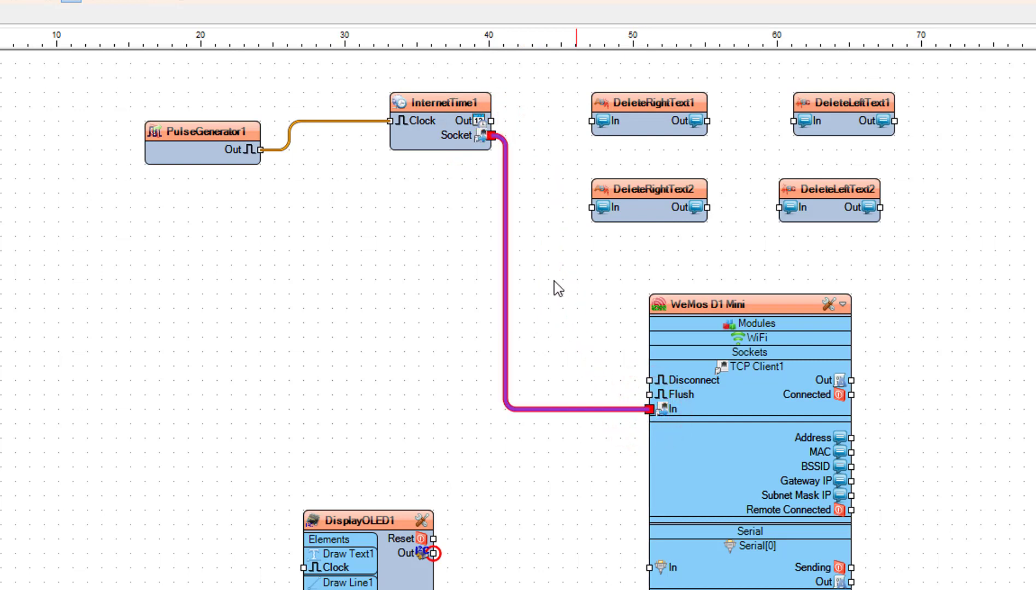
{"action": "left_click_drag", "start_coordinate": [494, 123], "coordinate": [494, 123]}
{"action": "left_click_drag", "start_coordinate": [562, 123], "coordinate": [591, 126]}
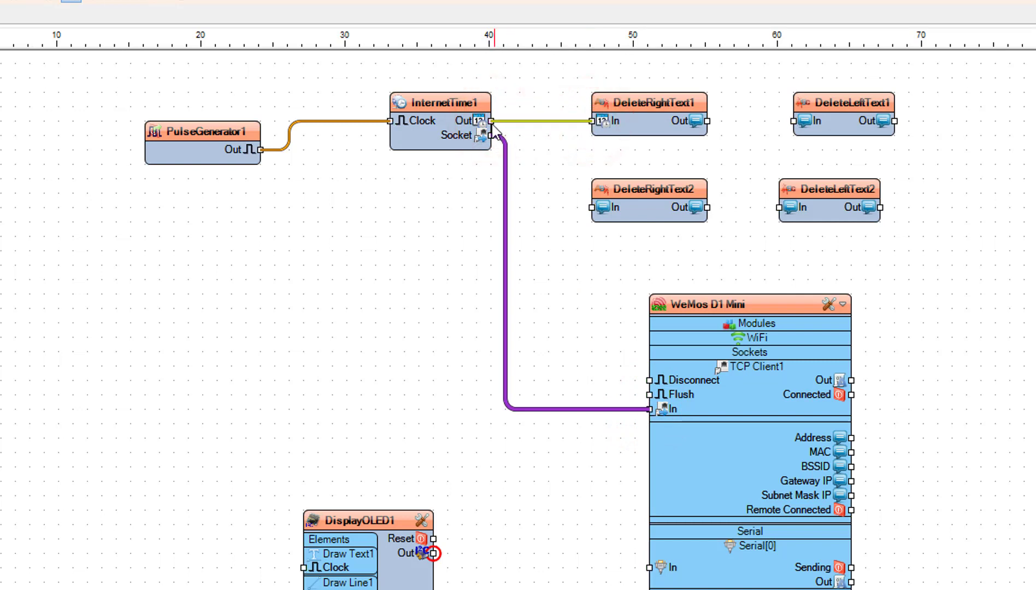
{"action": "left_click_drag", "start_coordinate": [491, 124], "coordinate": [591, 209]}
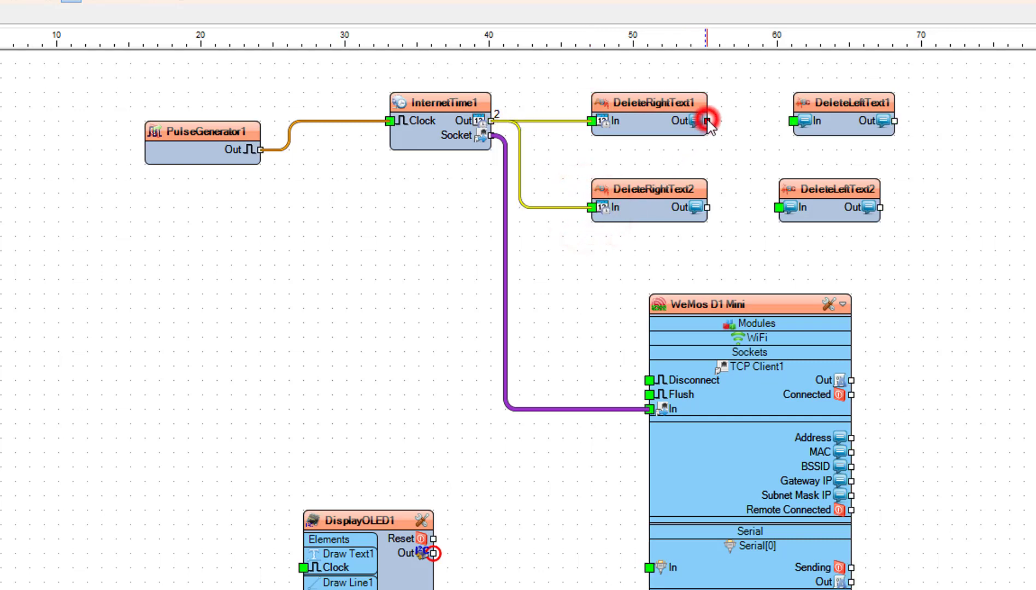
Chain DeleteRightText1/2 into DeleteLeftText1/2, then into OLED Text Field1 and Text Field2.
{"action": "left_click_drag", "start_coordinate": [708, 123], "coordinate": [794, 129]}
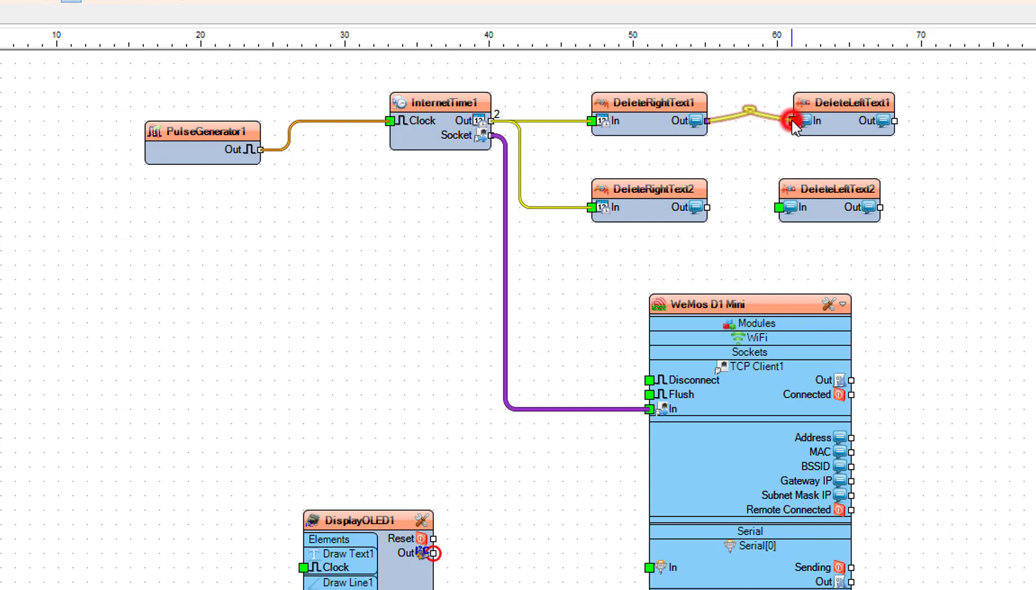
{"action": "left_click_drag", "start_coordinate": [707, 209], "coordinate": [778, 209]}
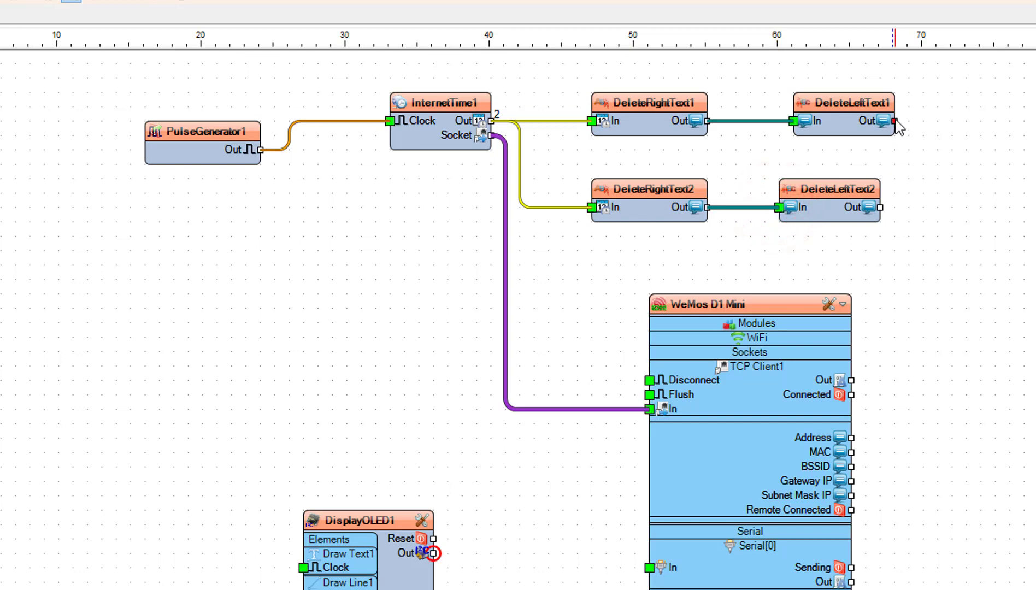
{"action": "left_click_drag", "start_coordinate": [897, 123], "coordinate": [545, 335]}
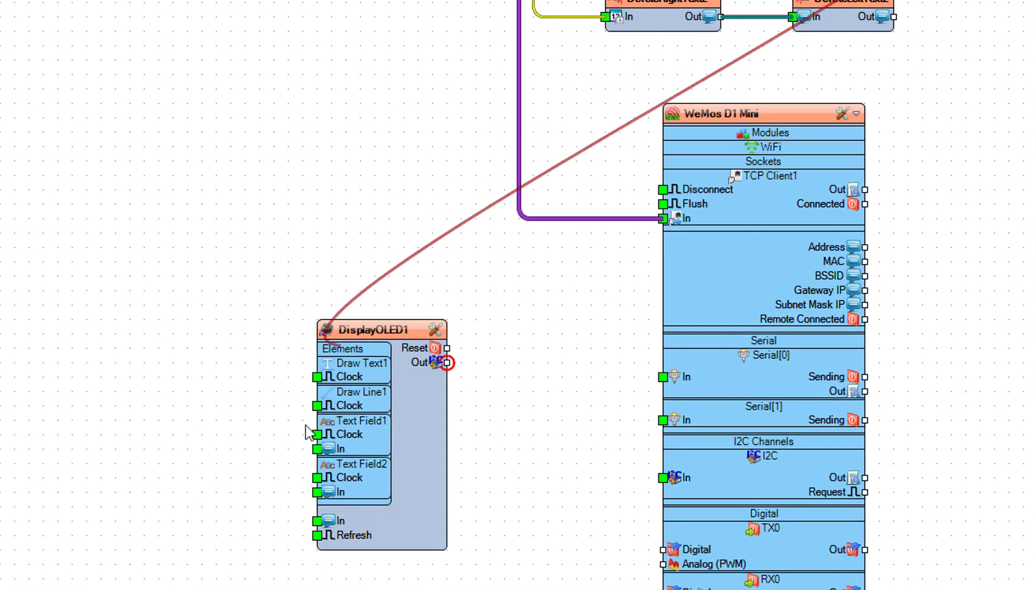
{"action": "left_click_drag", "start_coordinate": [542, 334], "coordinate": [316, 458]}
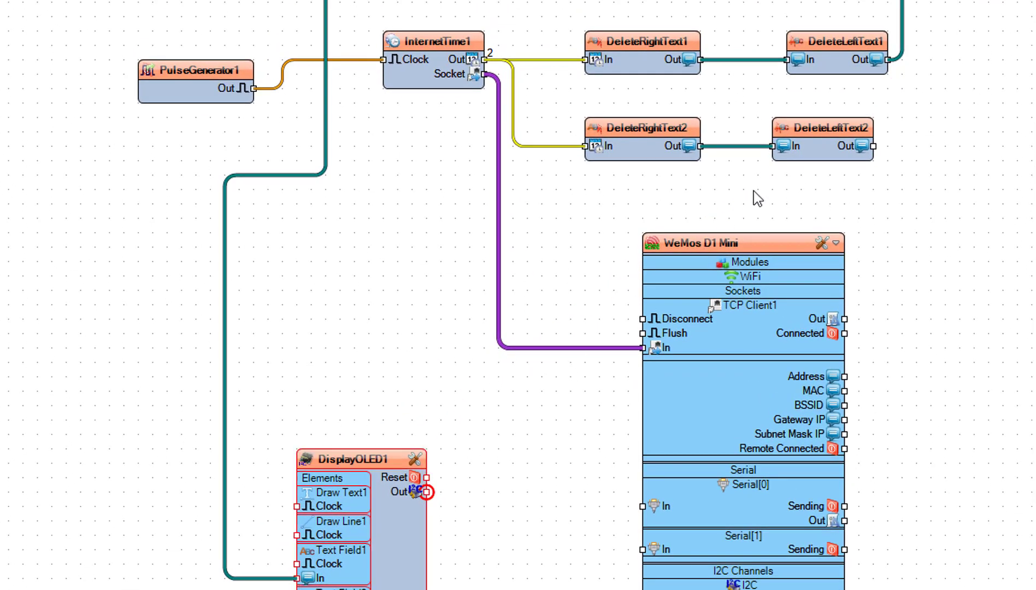
{"action": "mouse_move", "coordinate": [874, 148]}
{"action": "left_mouse_down"}
{"action": "mouse_move", "coordinate": [337, 518]}
{"action": "mouse_move", "coordinate": [336, 544]}
{"action": "left_mouse_up"}
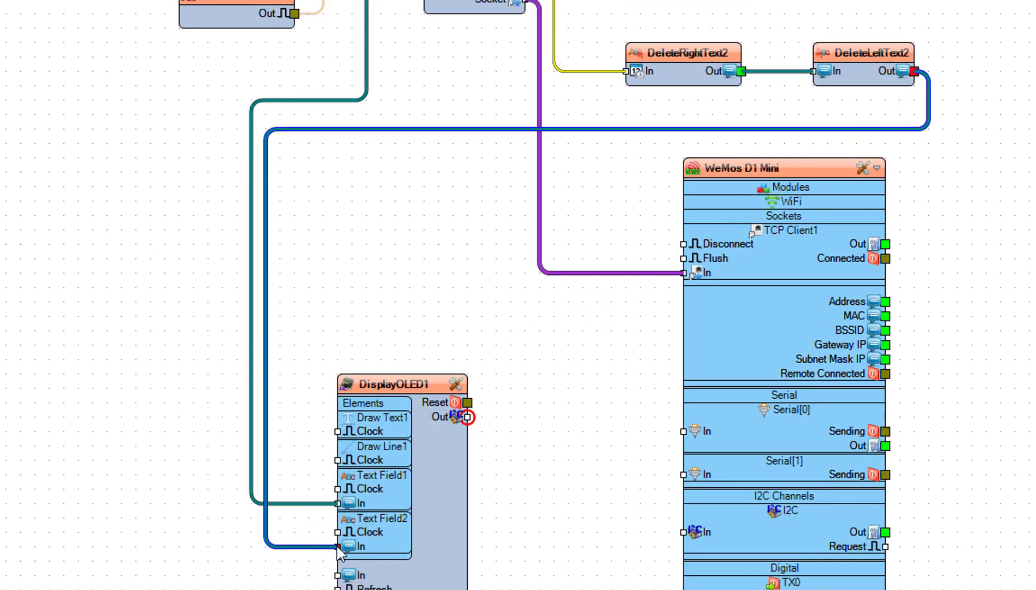
Connect DisplayOLED1 to the I2C bus and upload the sketch from Arduino IDE.
{"action": "left_click", "coordinate": [445, 443]}
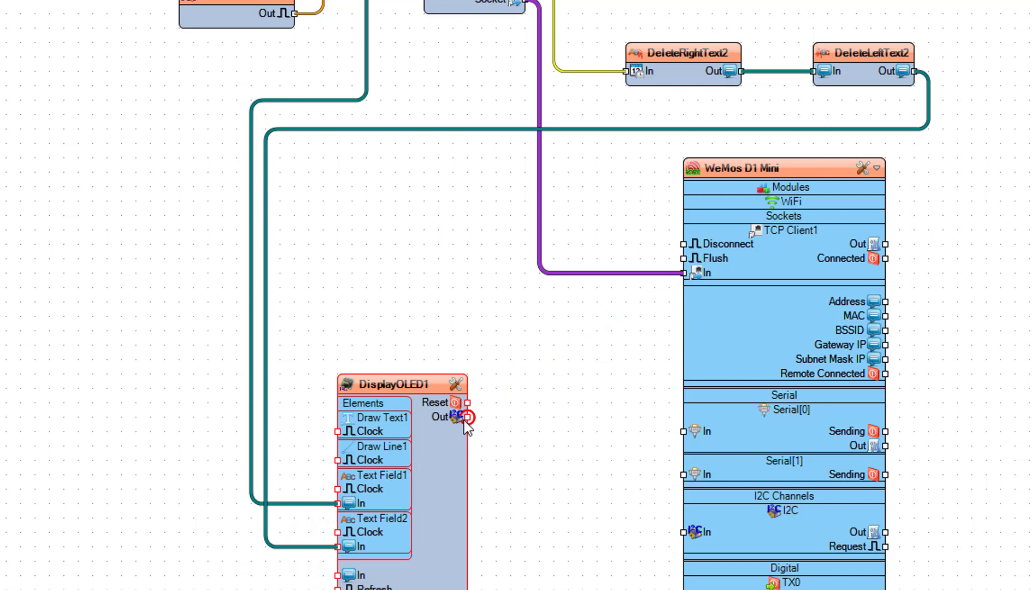
{"action": "left_click_drag", "start_coordinate": [465, 422], "coordinate": [682, 534]}
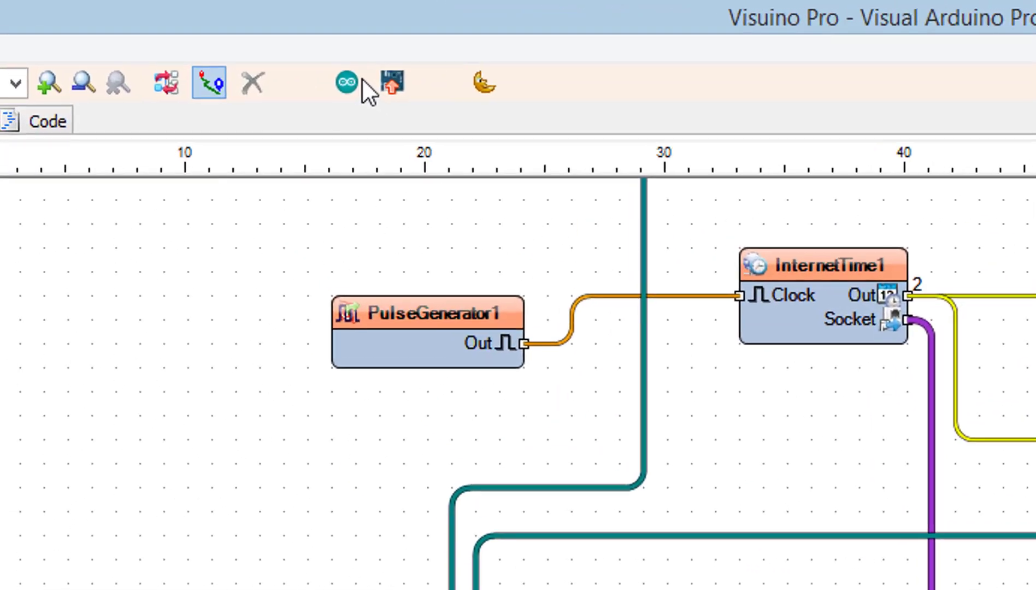
{"action": "left_click", "coordinate": [230, 55]}
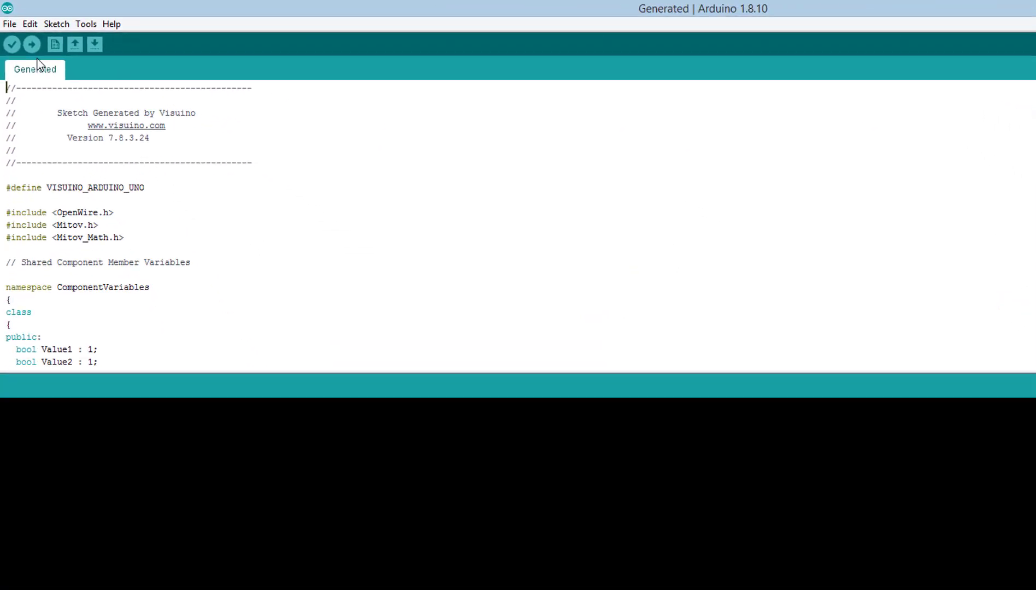
{"action": "left_click", "coordinate": [31, 43]}
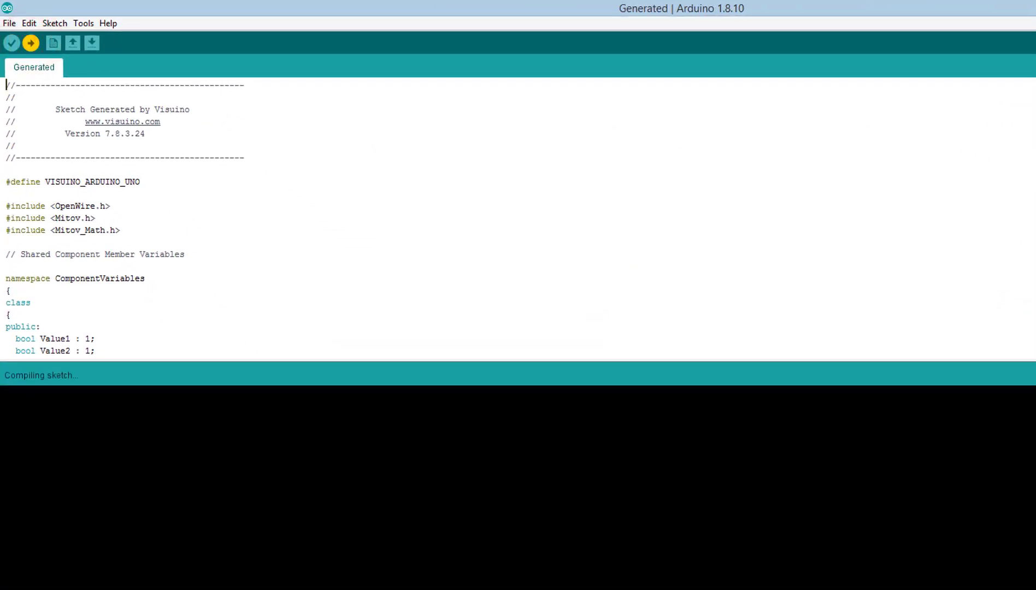